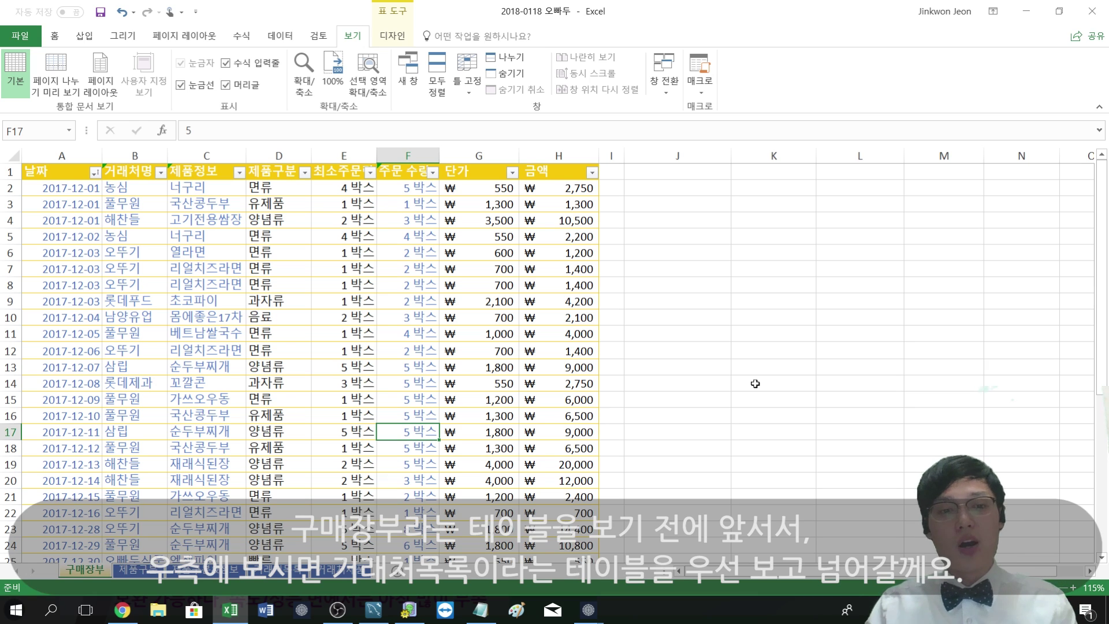
- Open the 거래처목록 sheet and examine its header row, the 거래처명 column and the overall supplier table
{"action": "left_click", "coordinate": [282, 574]}
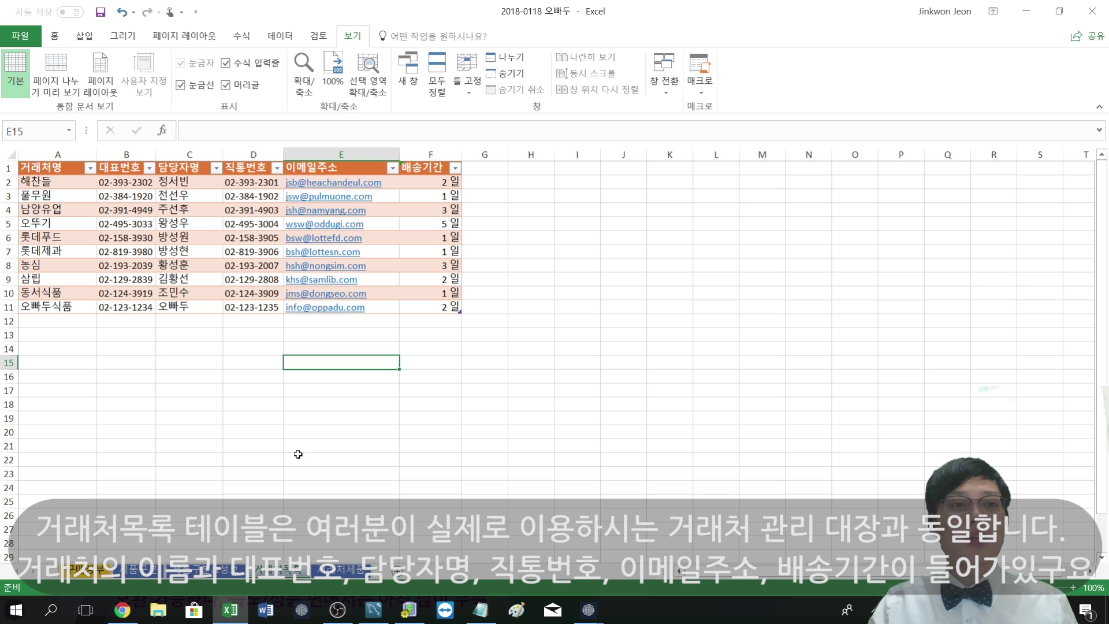
{"action": "left_click", "coordinate": [12, 167]}
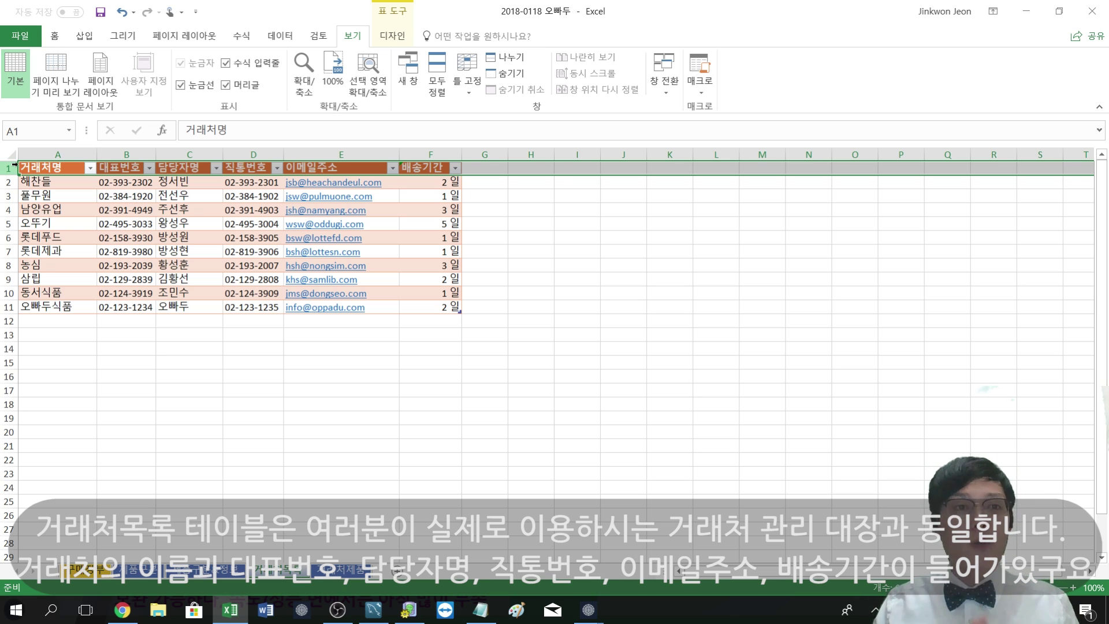
{"action": "left_click", "coordinate": [40, 154]}
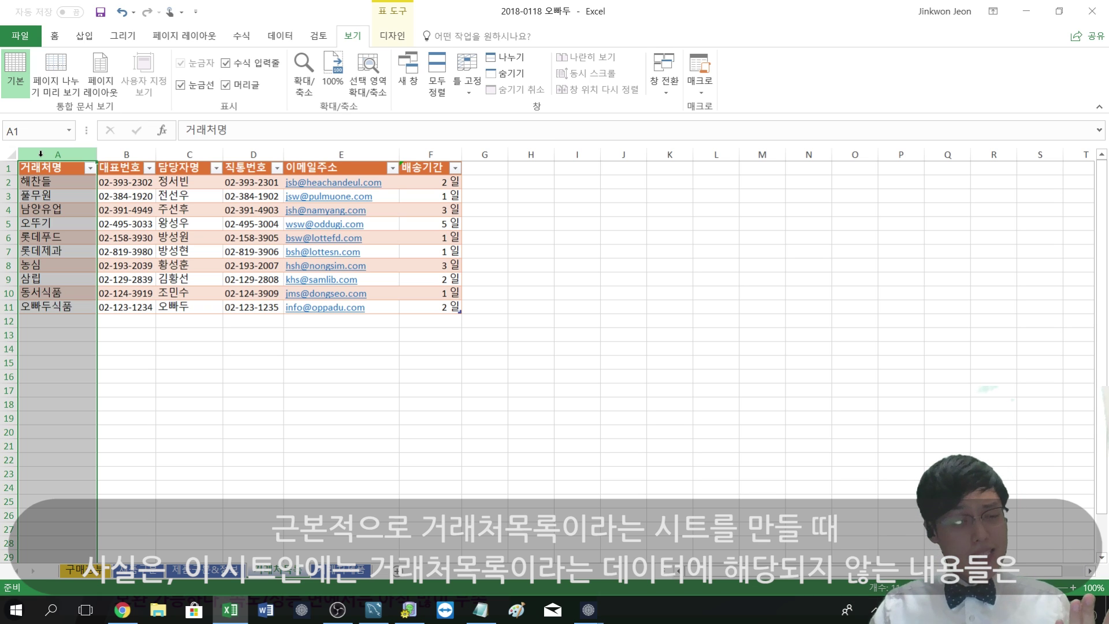
{"action": "left_click", "coordinate": [11, 156]}
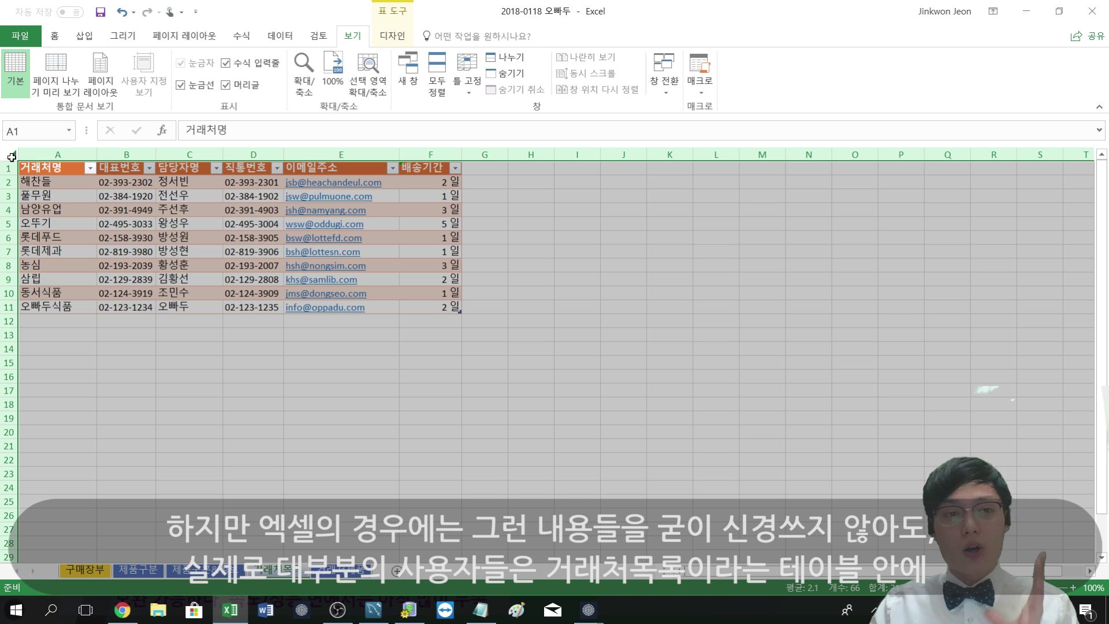
{"action": "left_click", "coordinate": [132, 304]}
{"action": "left_click", "coordinate": [155, 376]}
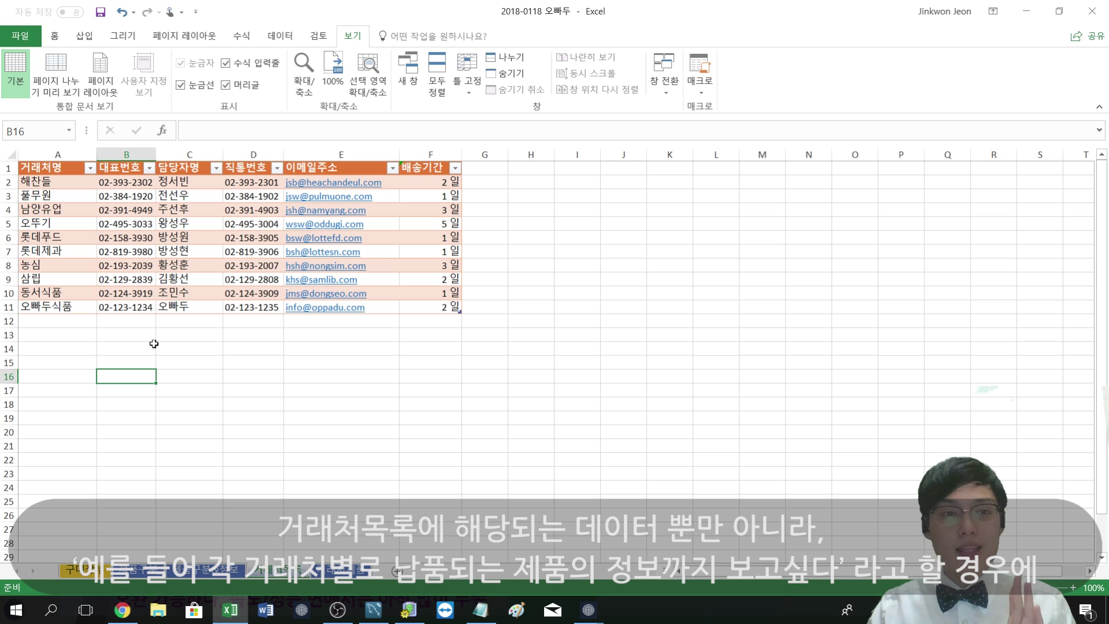
- Copy columns A to D of the supplier product sheet into the 거래처목록 sheet, starting at column I
{"action": "left_click", "coordinate": [319, 574]}
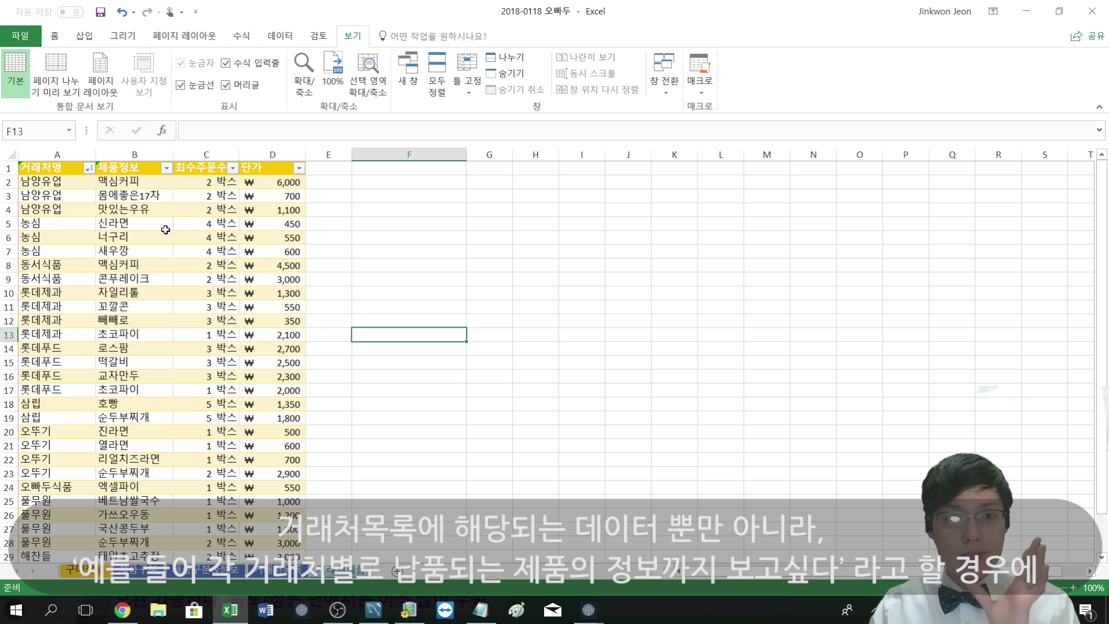
{"action": "left_click_drag", "start_coordinate": [56, 155], "coordinate": [271, 160]}
{"action": "key", "text": "ctrl+c"}
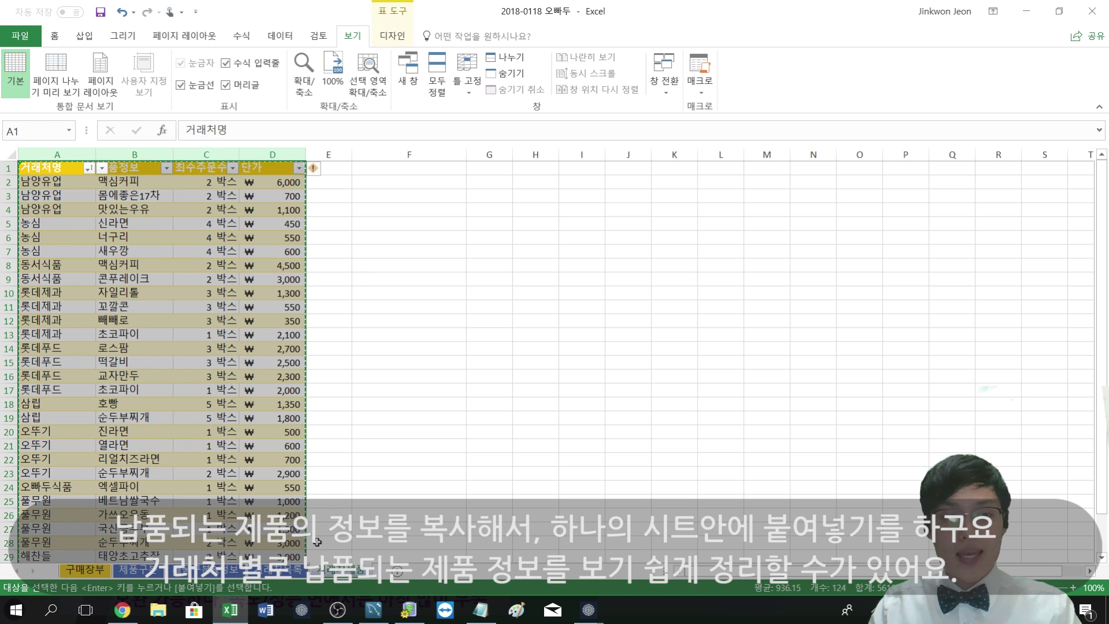
{"action": "key", "text": "ctrl+Page_Up"}
{"action": "left_click", "coordinate": [578, 154]}
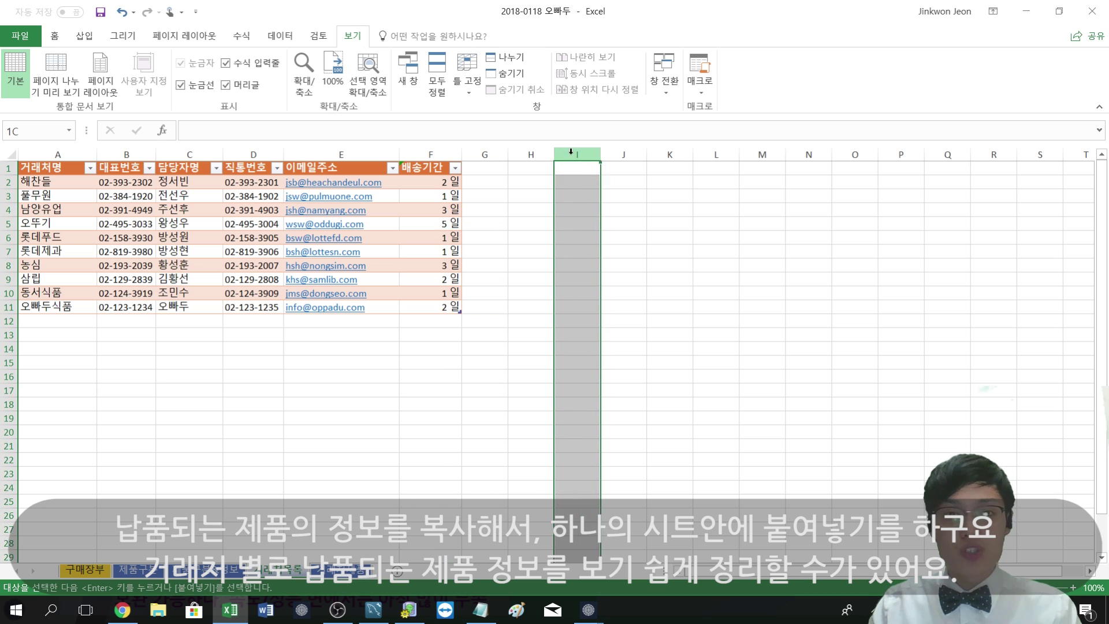
{"action": "key", "text": "ctrl+v"}
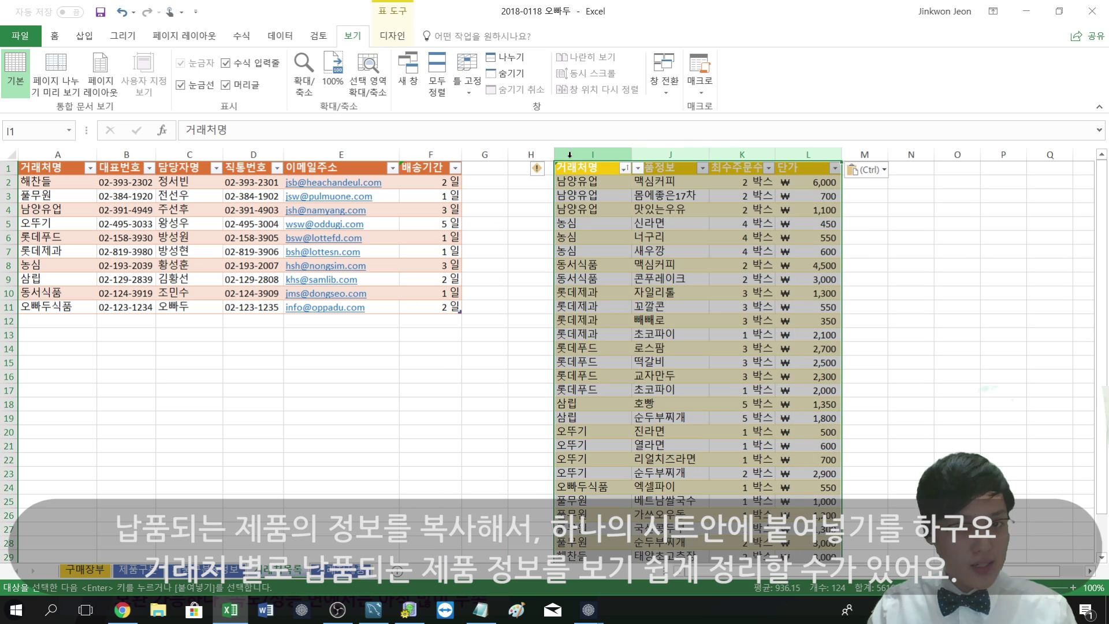
{"action": "left_click", "coordinate": [523, 254]}
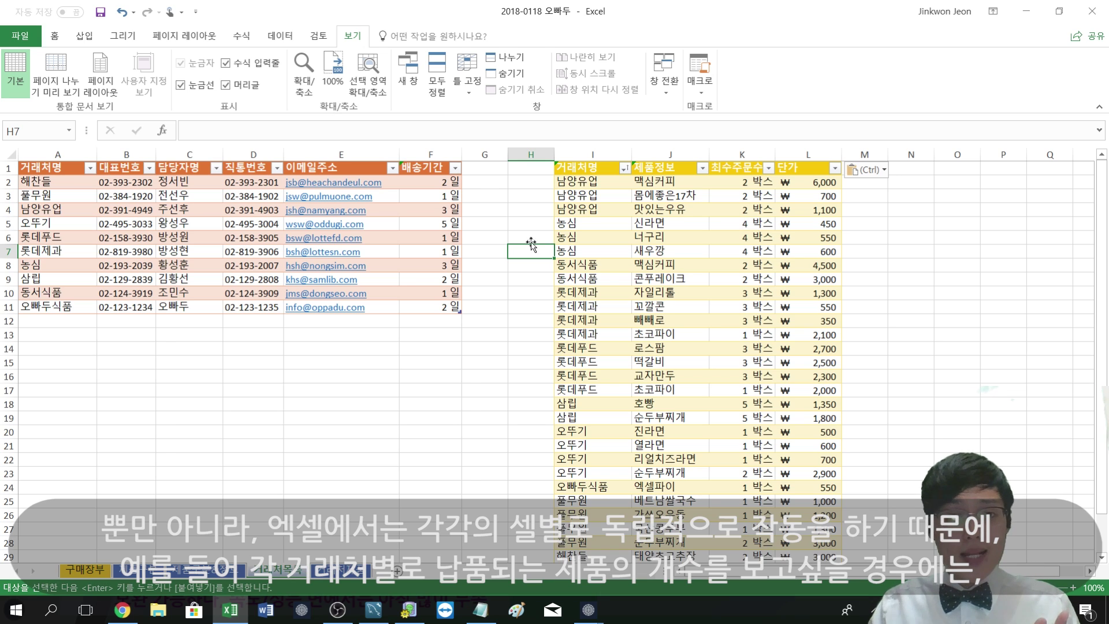
{"action": "left_click", "coordinate": [472, 186]}
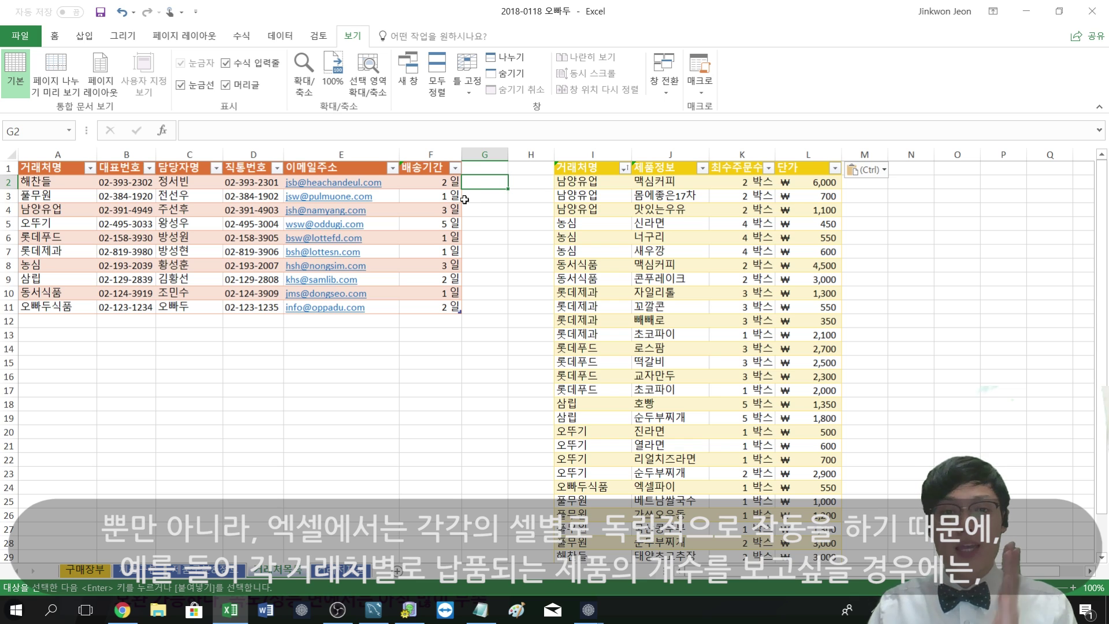
{"action": "type", "text": "=coutn"}
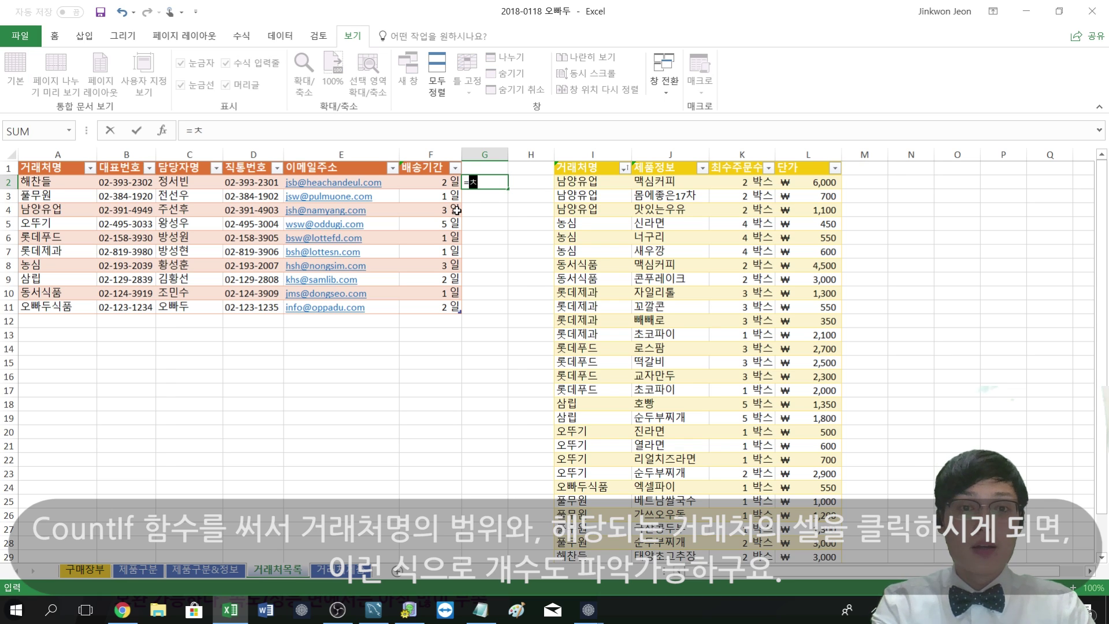
{"action": "key", "text": "BackSpace"}
{"action": "key", "text": "BackSpace"}
{"action": "type", "text": "ntif("}
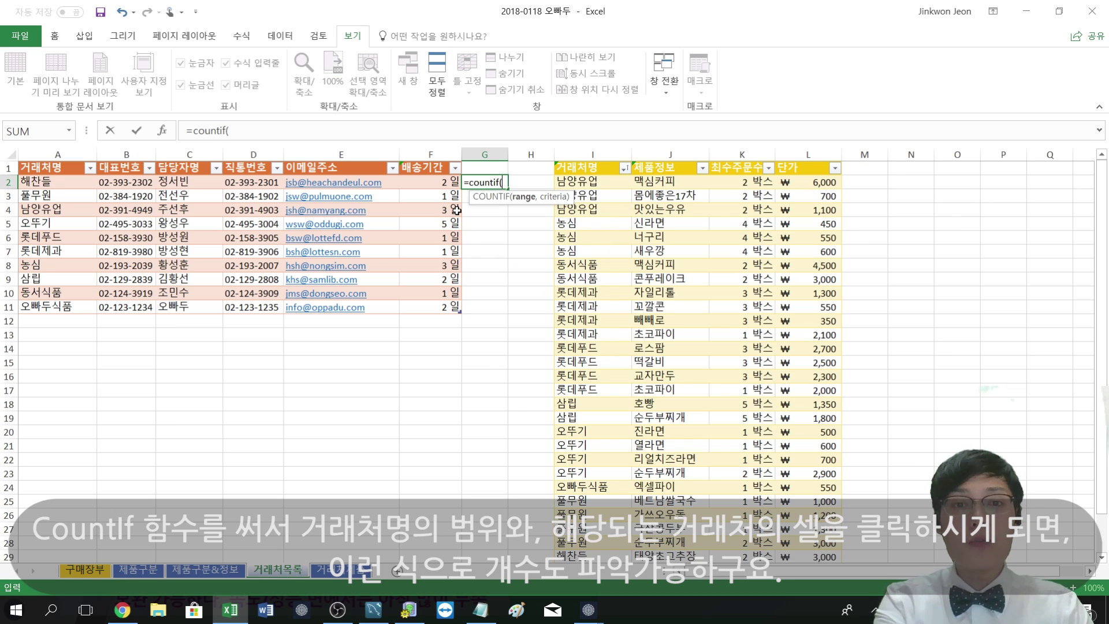
{"action": "left_click", "coordinate": [577, 156]}
{"action": "type", "text": ","}
{"action": "left_click", "coordinate": [85, 184]}
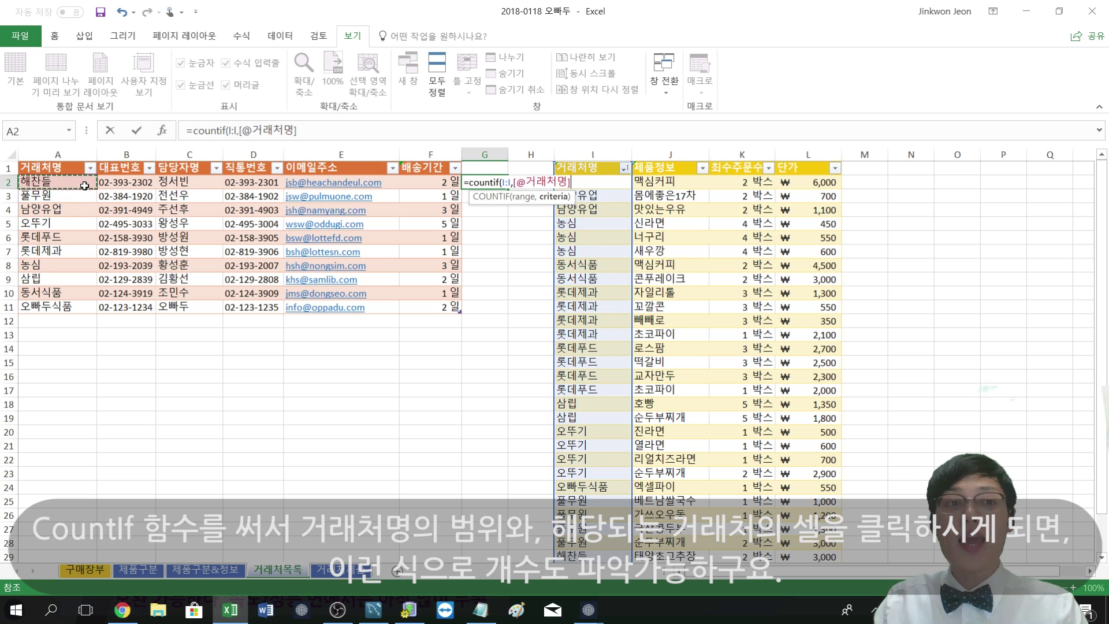
{"action": "type", "text": ")"}
{"action": "key", "text": "Return"}
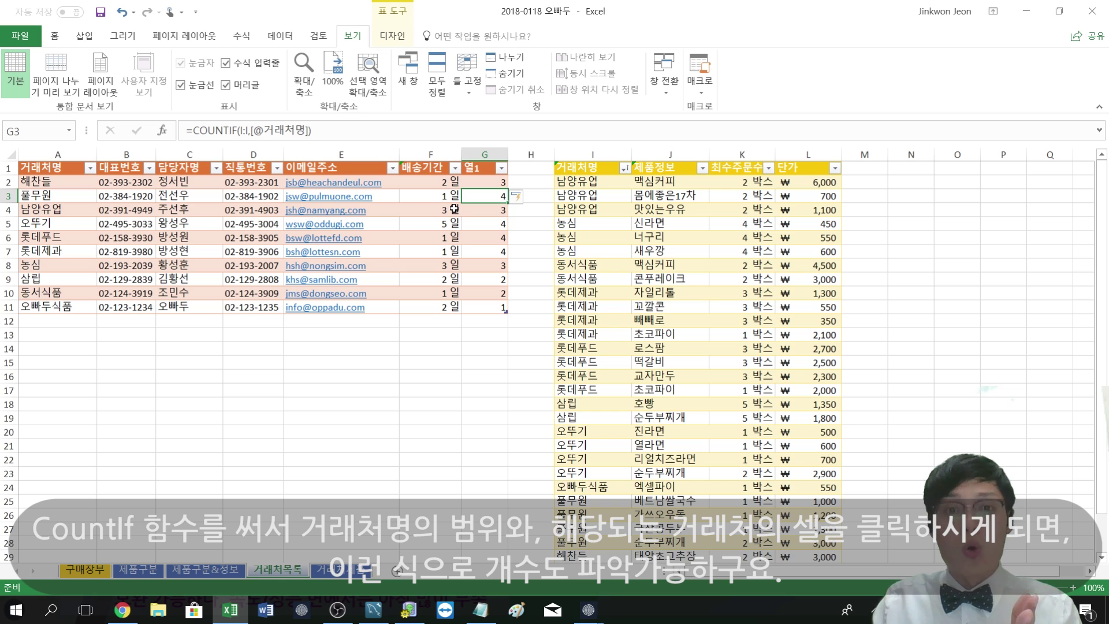
- Insert a blank column at column H to widen the gap between the supplier and product tables
{"action": "left_click", "coordinate": [543, 155]}
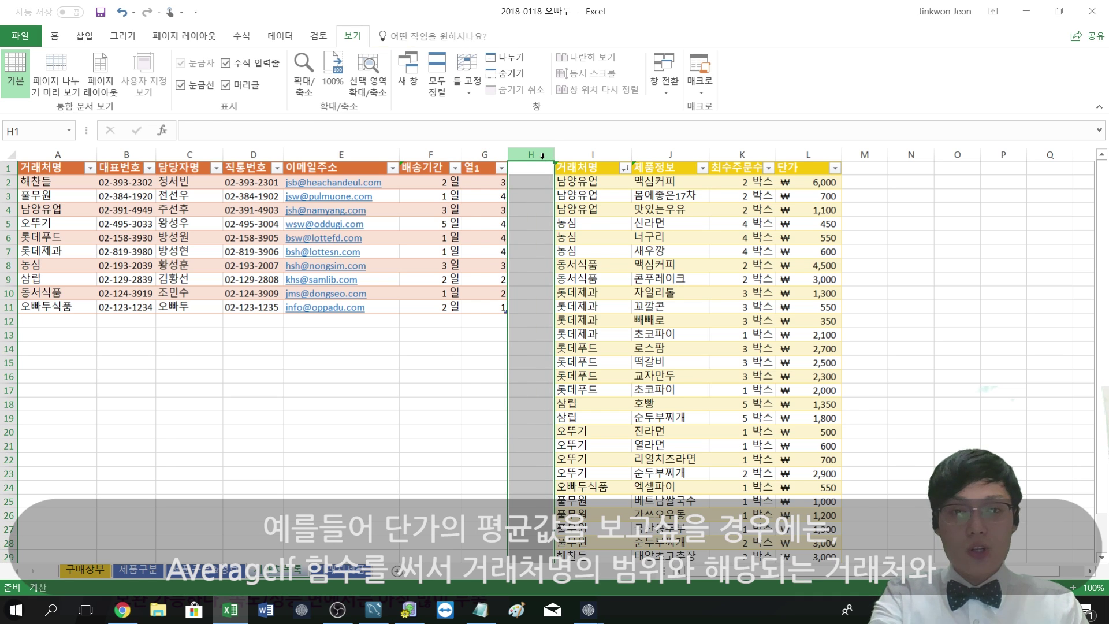
{"action": "key", "text": "ctrl+plus"}
{"action": "key", "text": "ctrl+z"}
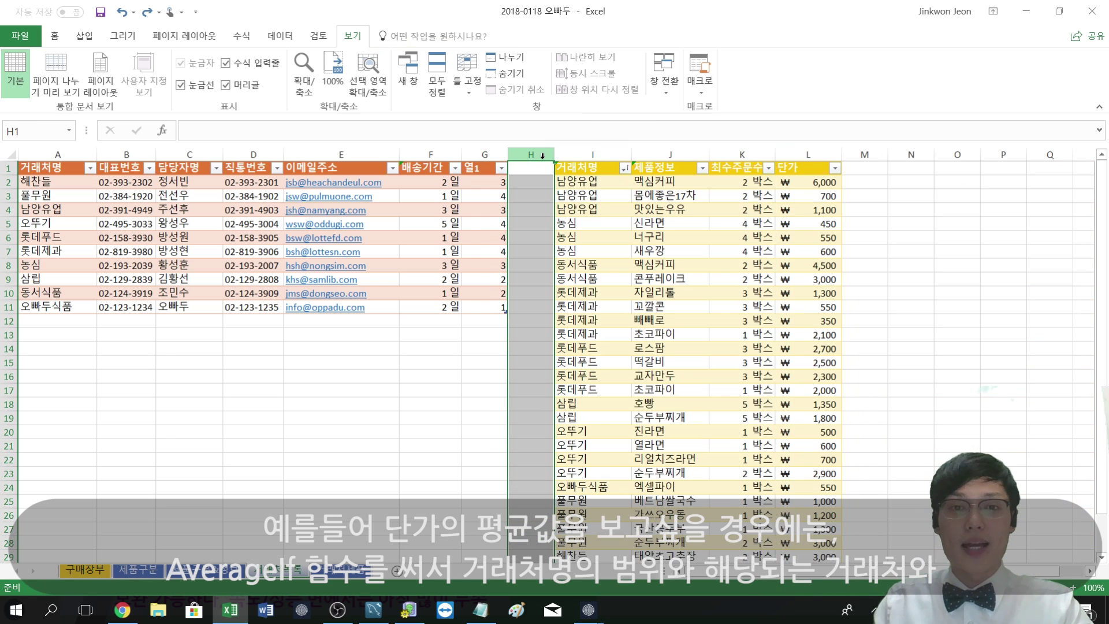
{"action": "key", "text": "ctrl+plus"}
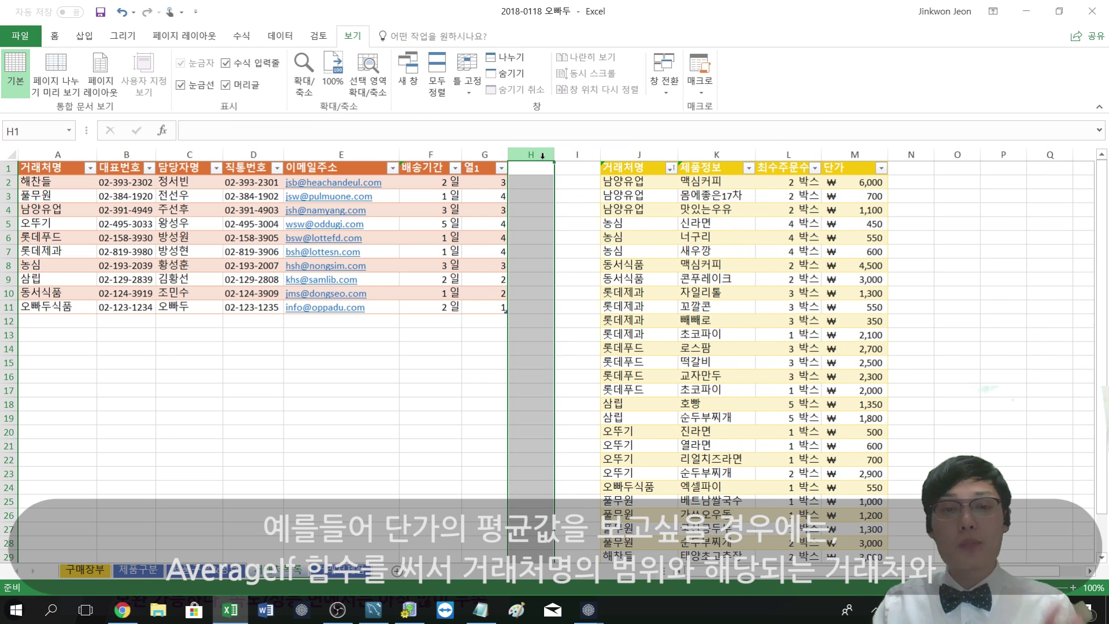
{"action": "left_click", "coordinate": [525, 182]}
{"action": "type", "text": "="}
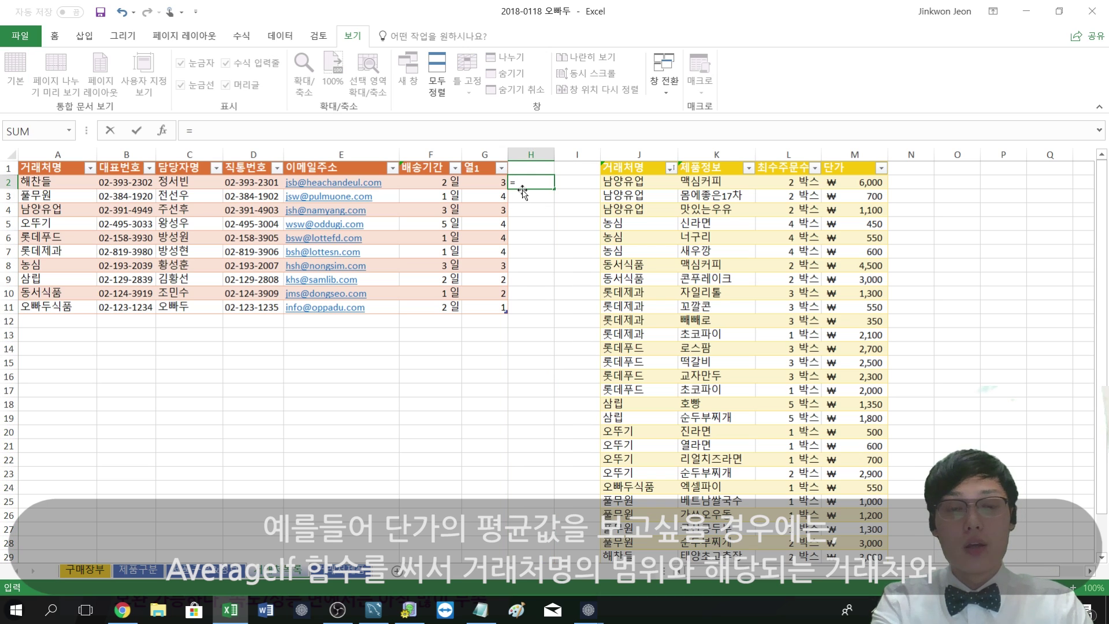
{"action": "type", "text": "averag"}
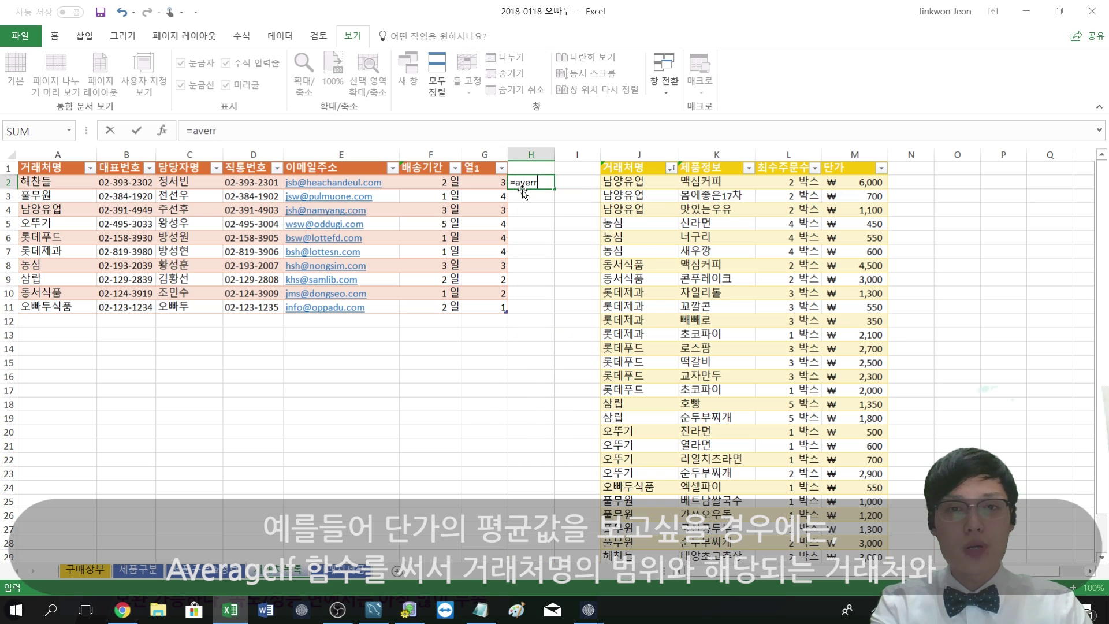
{"action": "type", "text": "eif("}
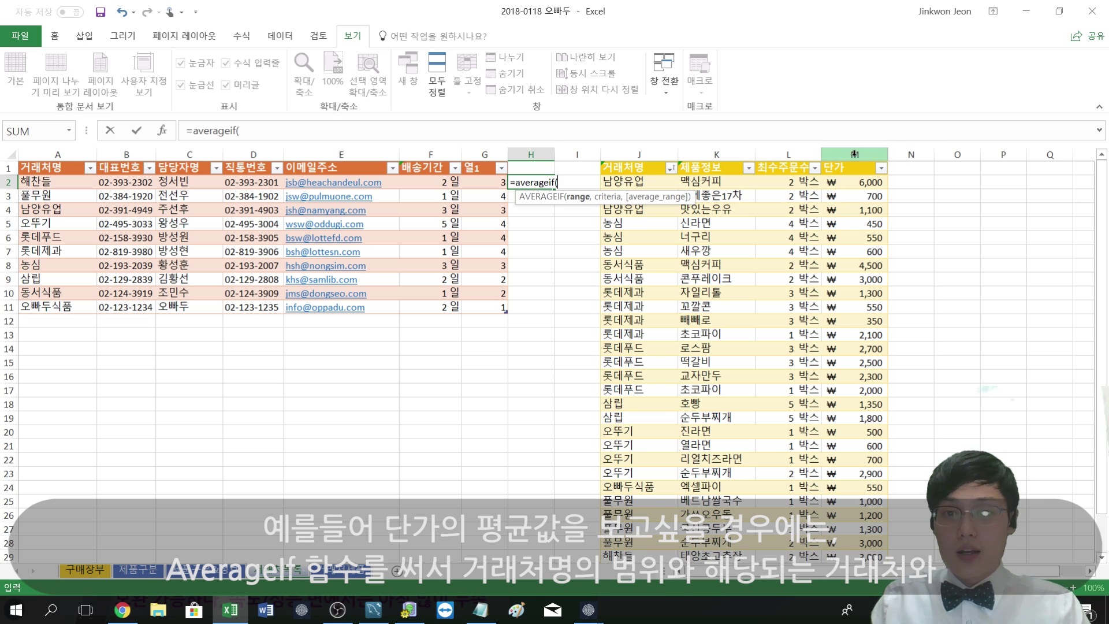
{"action": "left_click", "coordinate": [648, 152]}
{"action": "type", "text": ","}
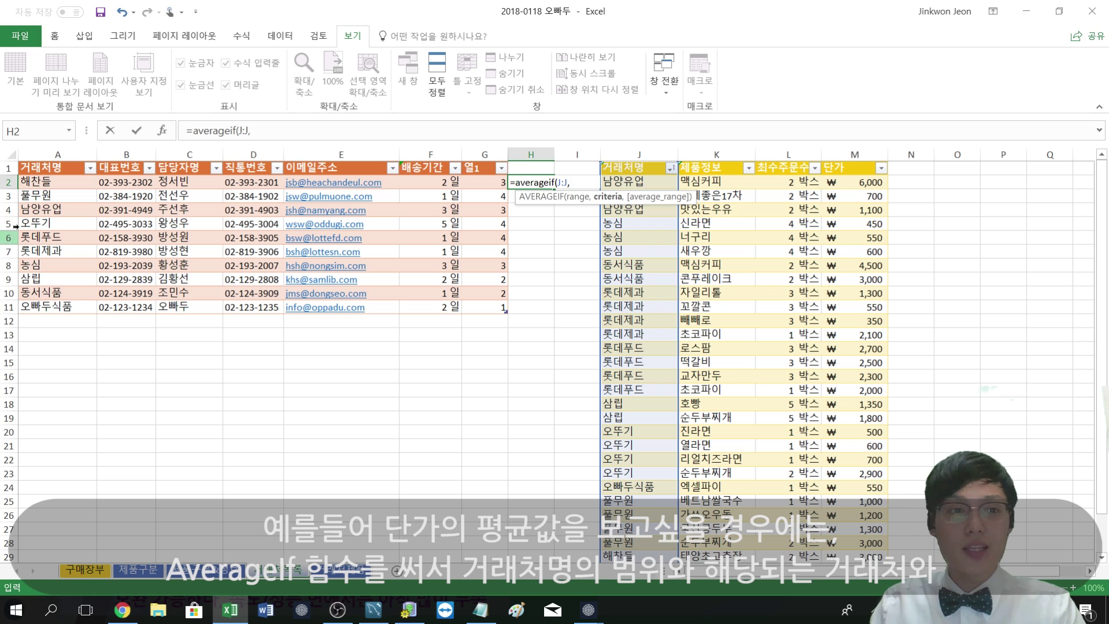
{"action": "left_click", "coordinate": [34, 183]}
{"action": "type", "text": ","}
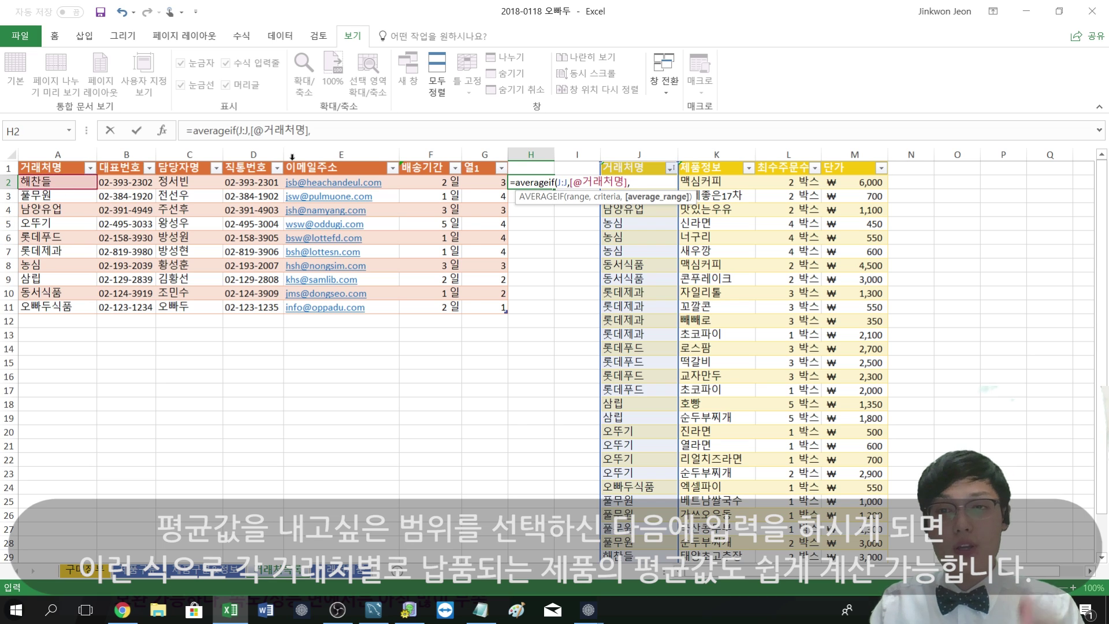
{"action": "left_click", "coordinate": [841, 148]}
{"action": "type", "text": ")"}
{"action": "key", "text": "Return"}
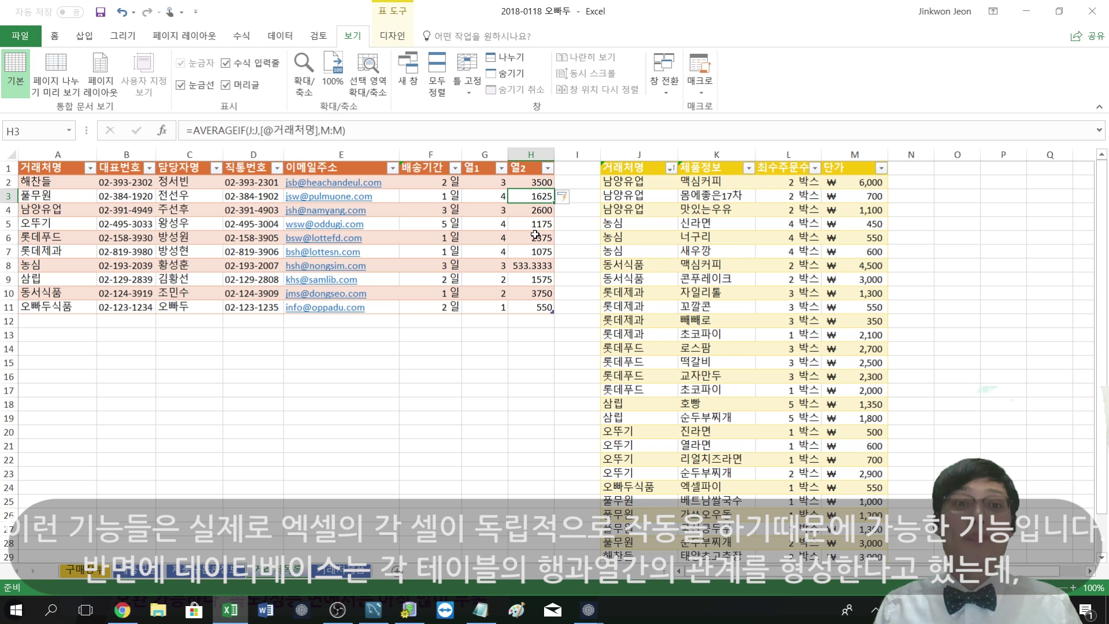
- Check the spreadsheet-versus-database comparison slide, and switch to MySQL Workbench to compare the tblsupplier results with the Excel supplier table
{"action": "left_click", "coordinate": [589, 609]}
{"action": "left_click", "coordinate": [664, 546]}
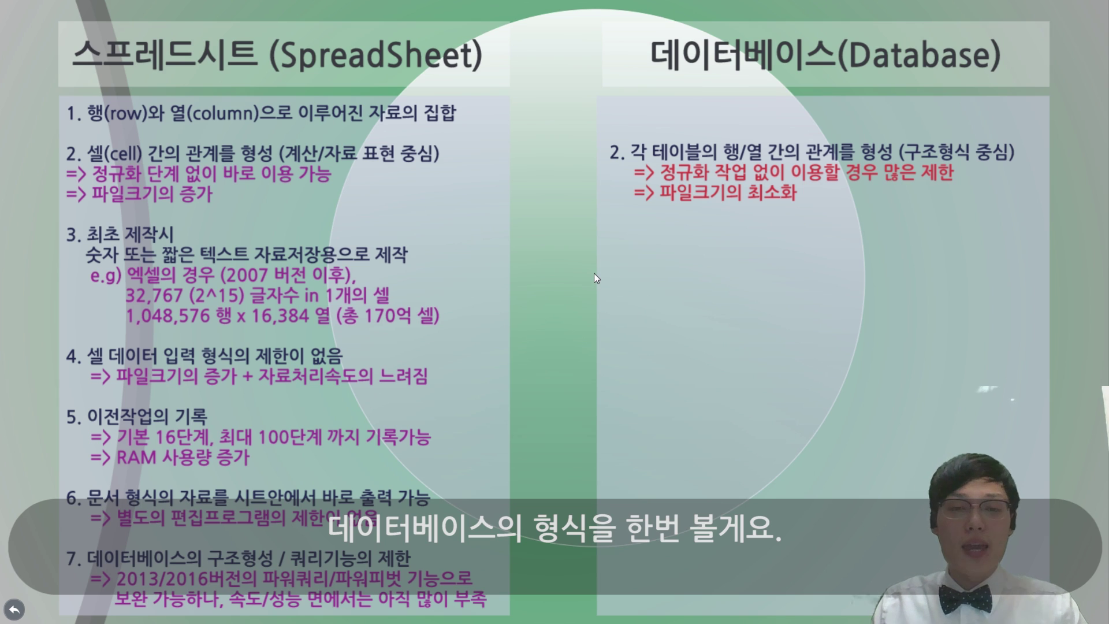
{"action": "key", "text": "alt+Tab"}
{"action": "key", "text": "alt+Tab"}
{"action": "key", "text": "alt+Tab"}
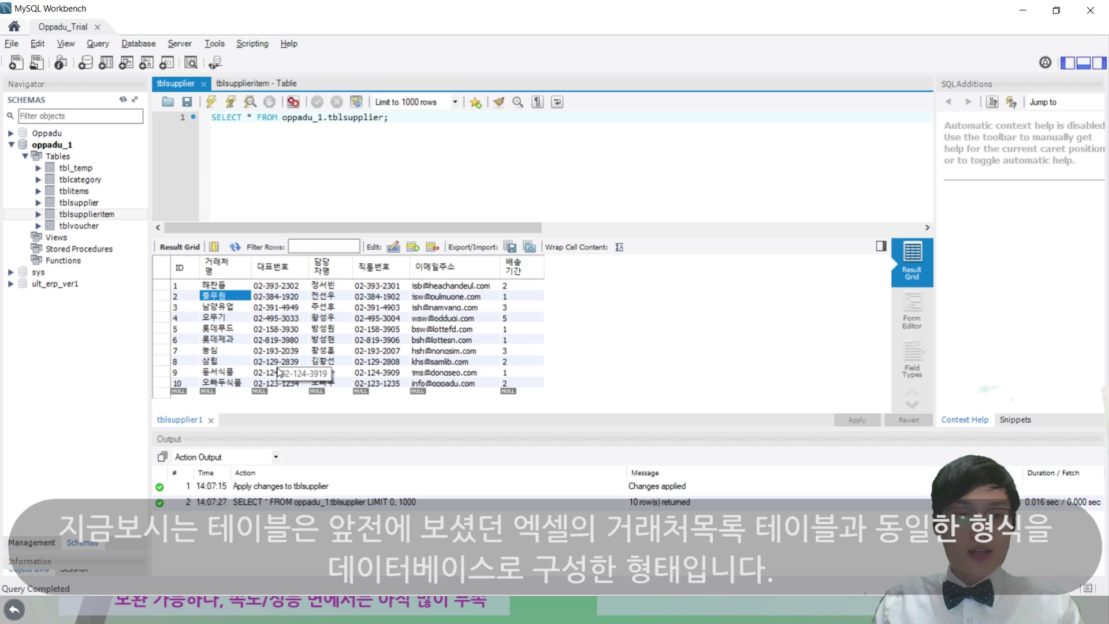
{"action": "key", "text": "alt+Tab"}
{"action": "key", "text": "alt+Tab"}
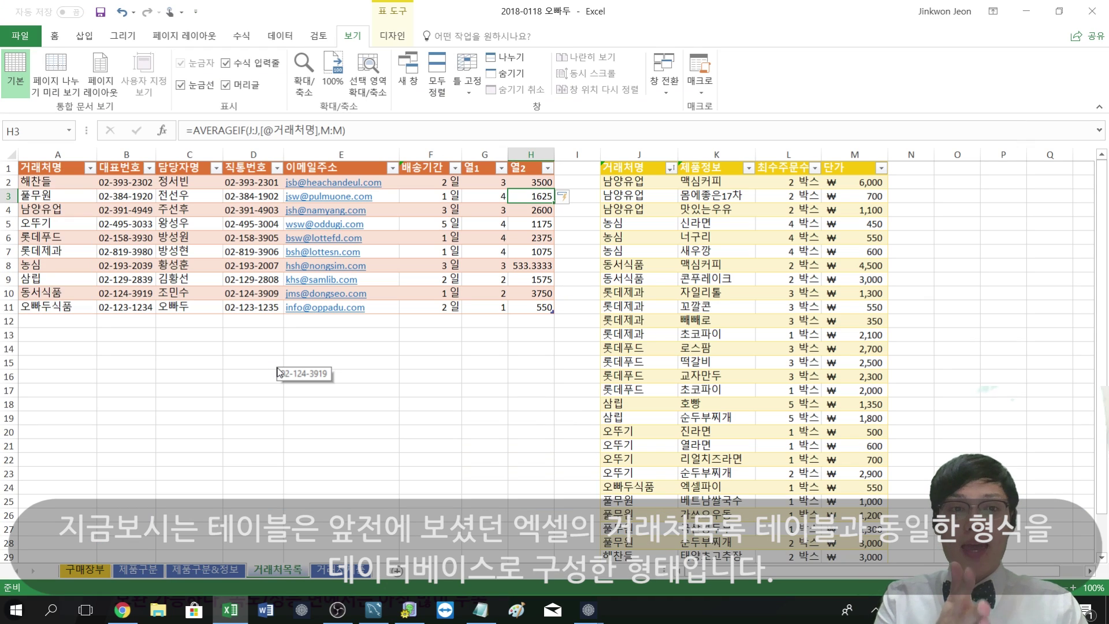
{"action": "key", "text": "alt+Tab"}
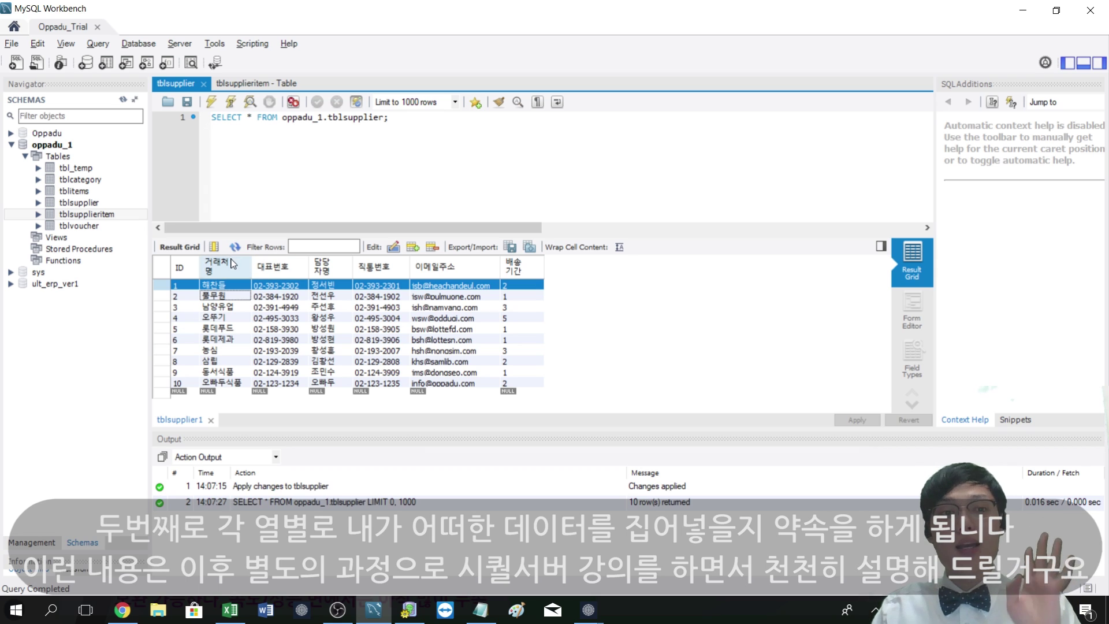
- Sort the tblsupplier results by 거래처명 and back by ID, and inspect the records with ID 2 and 3
{"action": "left_click", "coordinate": [231, 264]}
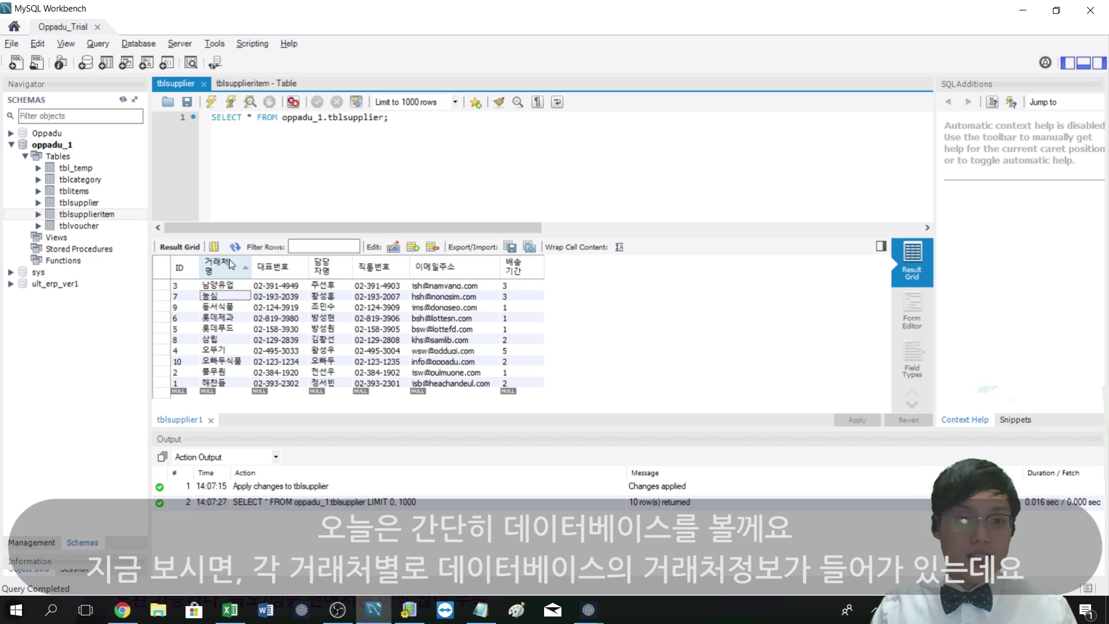
{"action": "left_click", "coordinate": [179, 269]}
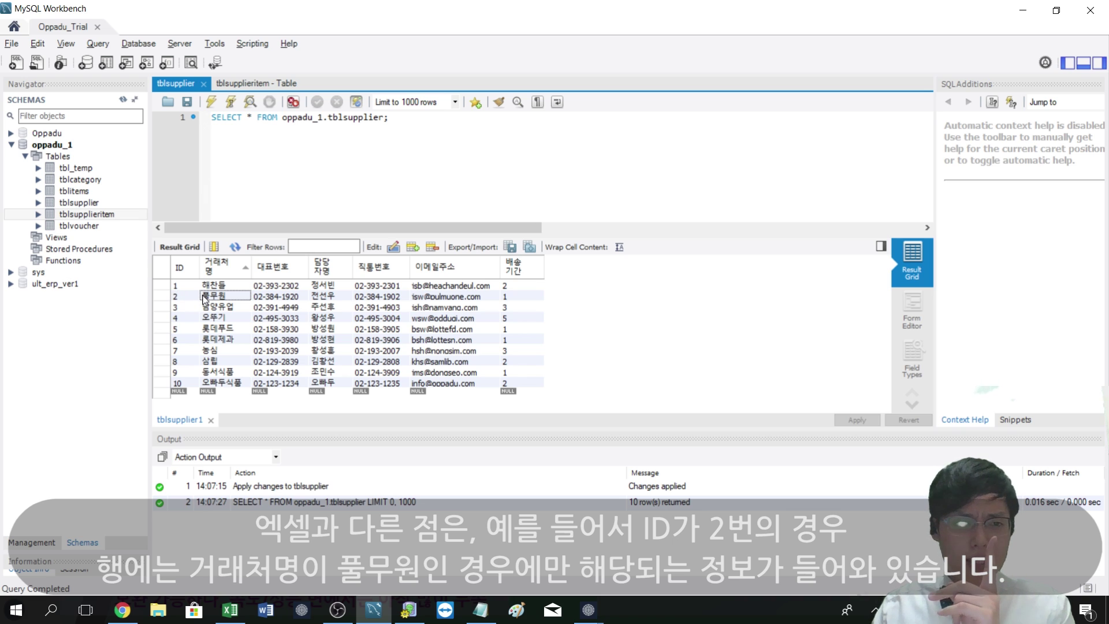
{"action": "left_click", "coordinate": [164, 298]}
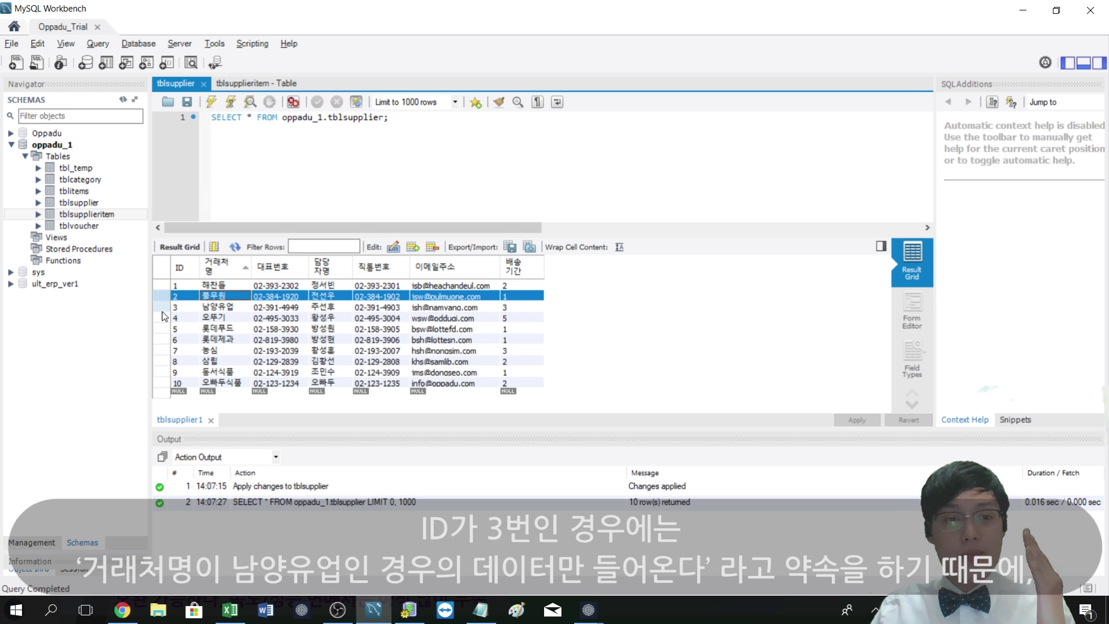
{"action": "left_click", "coordinate": [163, 307]}
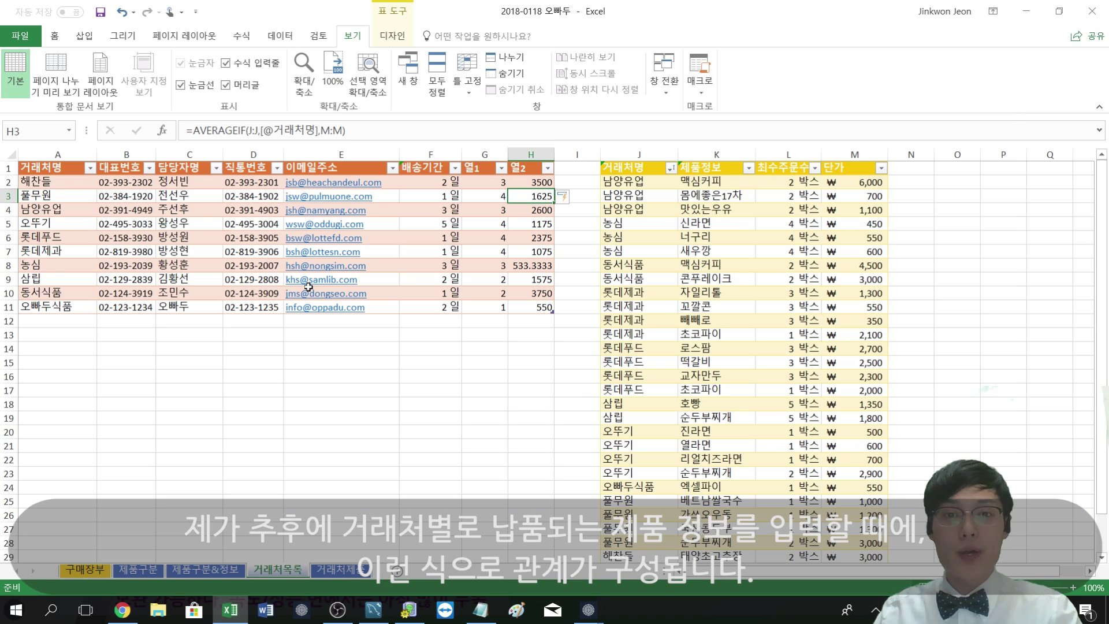
- Review the product table in columns J to M in Excel, and switch to FlySpeed SQL Query to select the tblsupplier table
{"action": "left_click_drag", "start_coordinate": [634, 154], "coordinate": [849, 156]}
{"action": "left_click", "coordinate": [665, 246]}
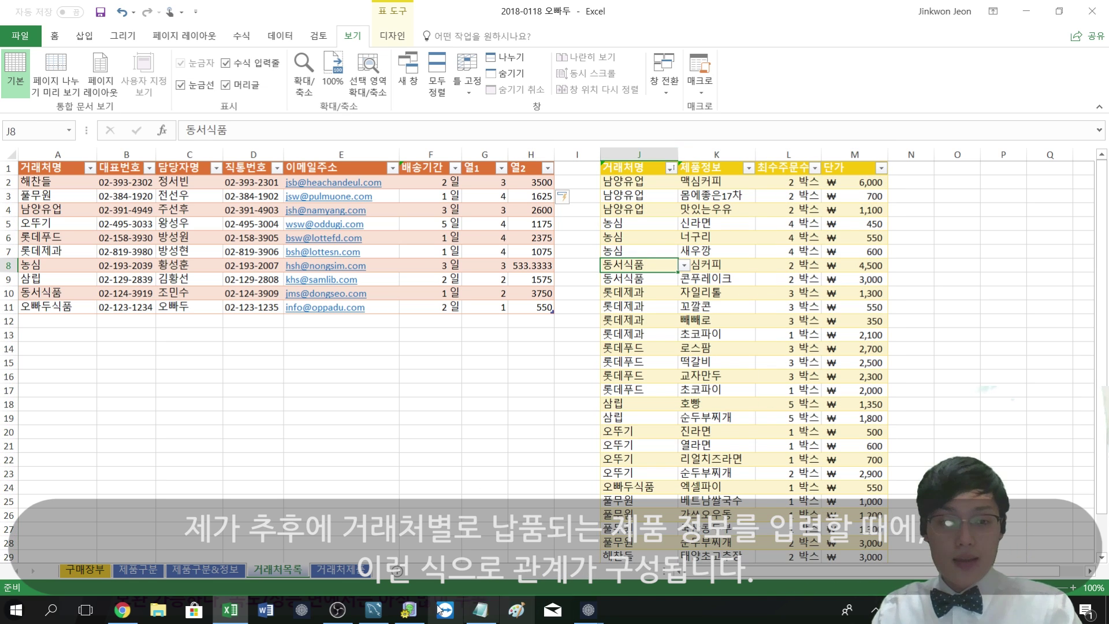
{"action": "left_click", "coordinate": [410, 612]}
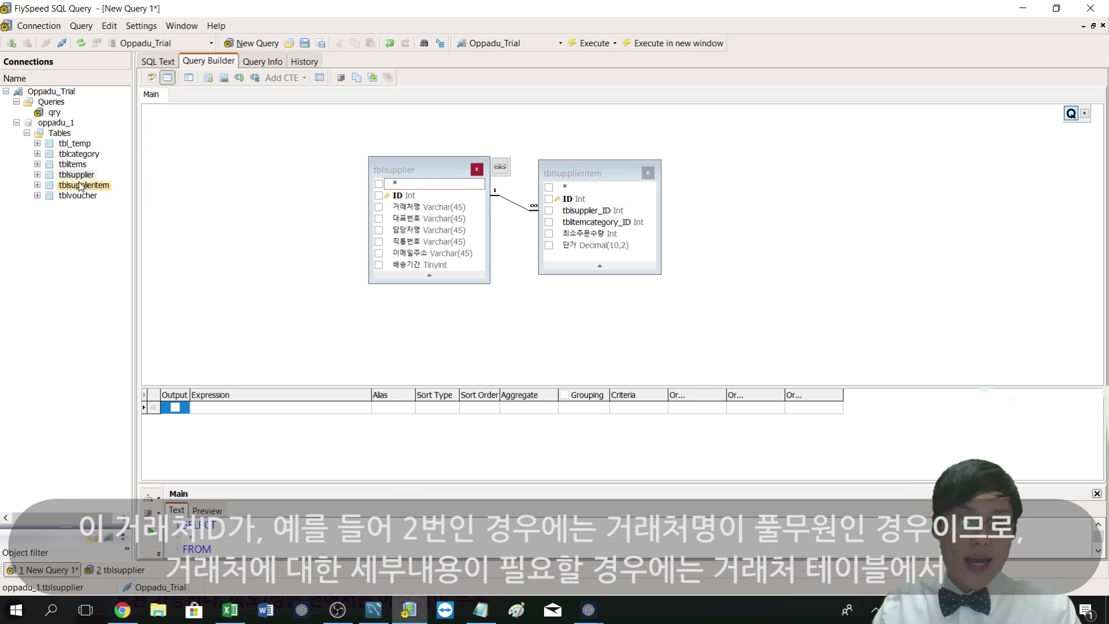
{"action": "left_click", "coordinate": [78, 175]}
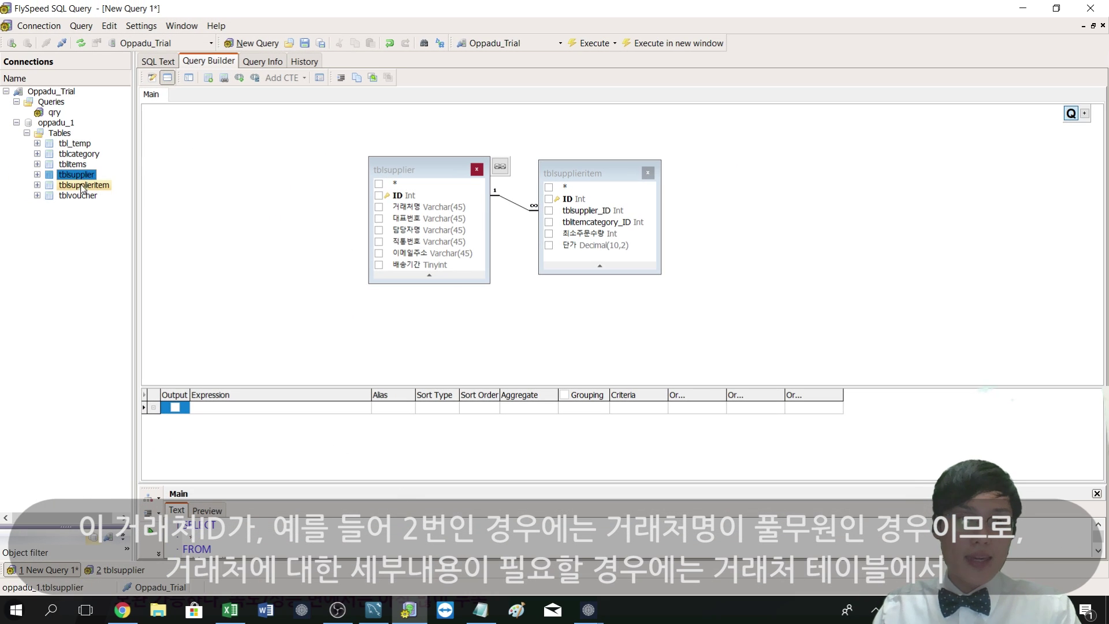
- Open the data of the tblsupplier table and inspect the record with ID 2 and its 거래처명 value 풀무원
{"action": "right_click", "coordinate": [87, 176]}
{"action": "left_click", "coordinate": [108, 224]}
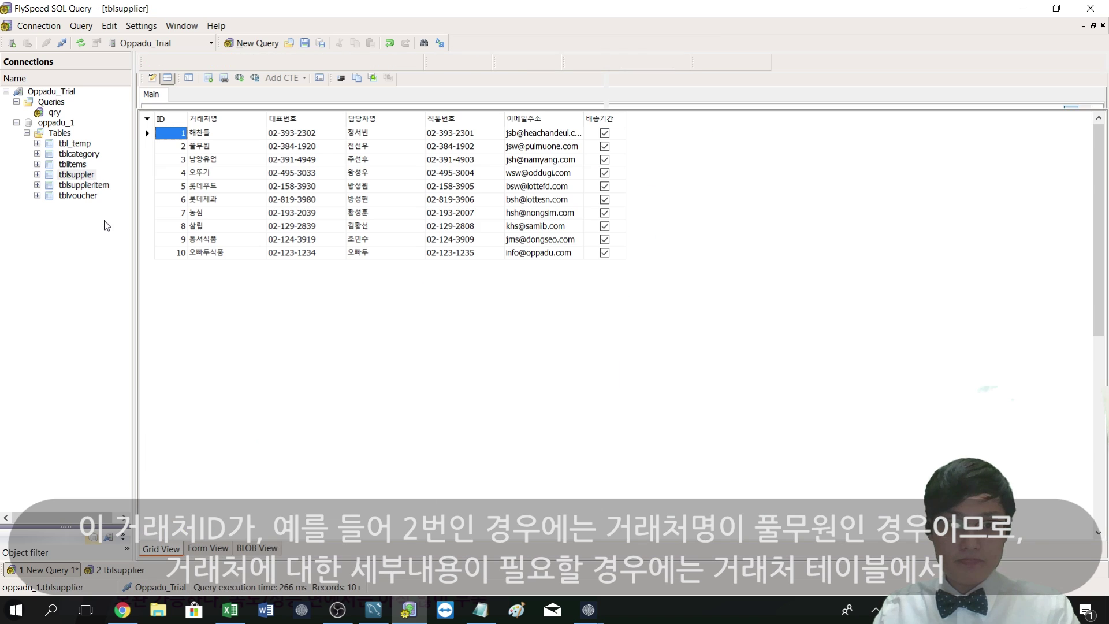
{"action": "left_click", "coordinate": [181, 147]}
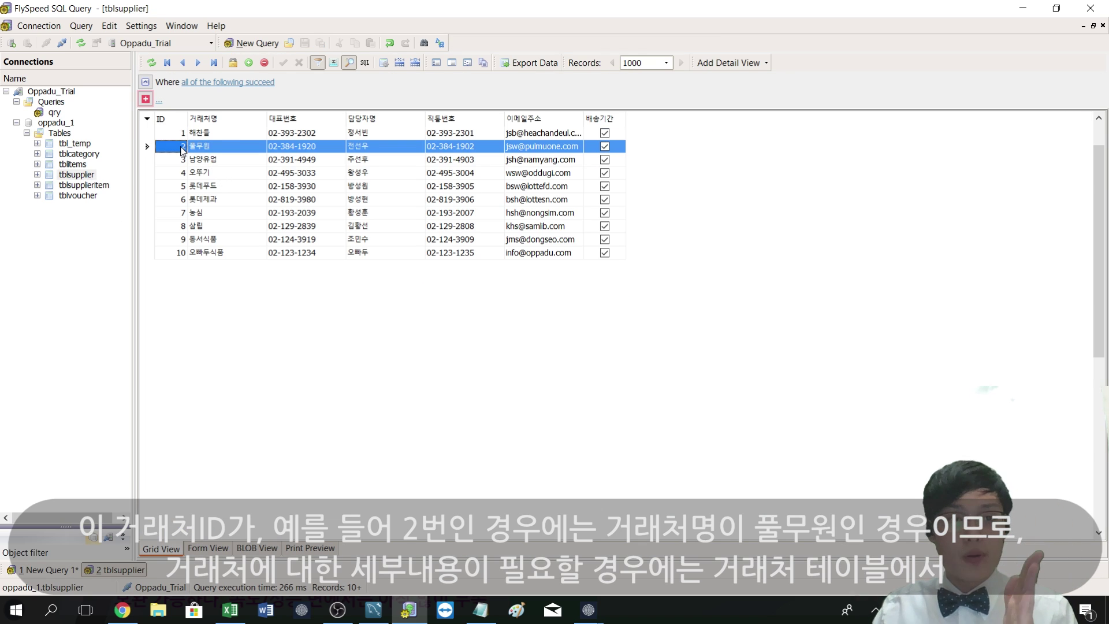
{"action": "left_click", "coordinate": [206, 151]}
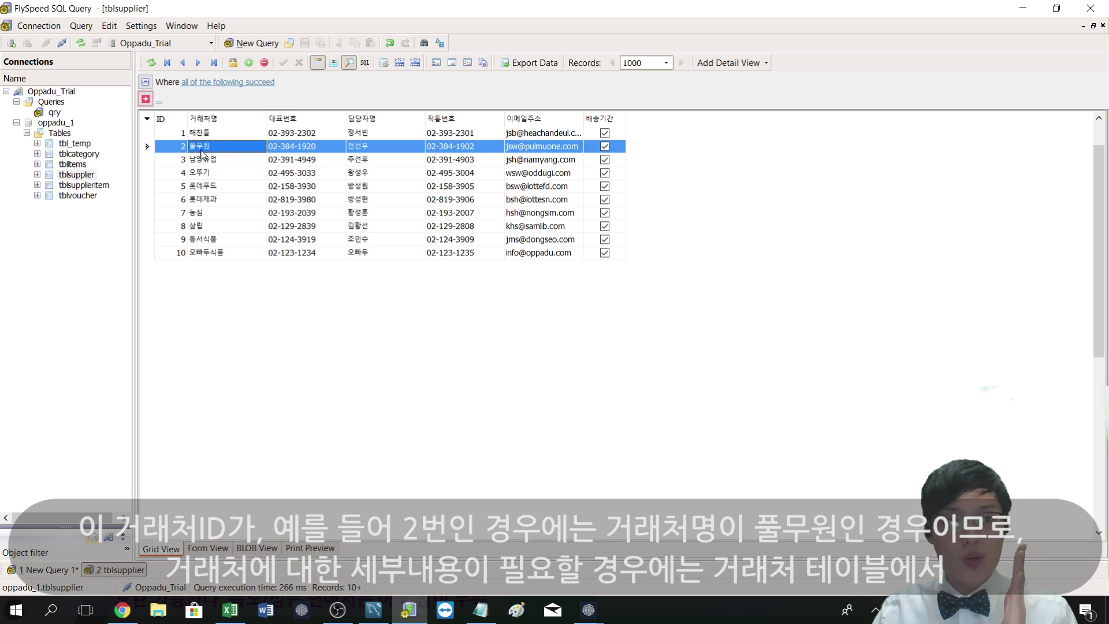
{"action": "left_click", "coordinate": [87, 177]}
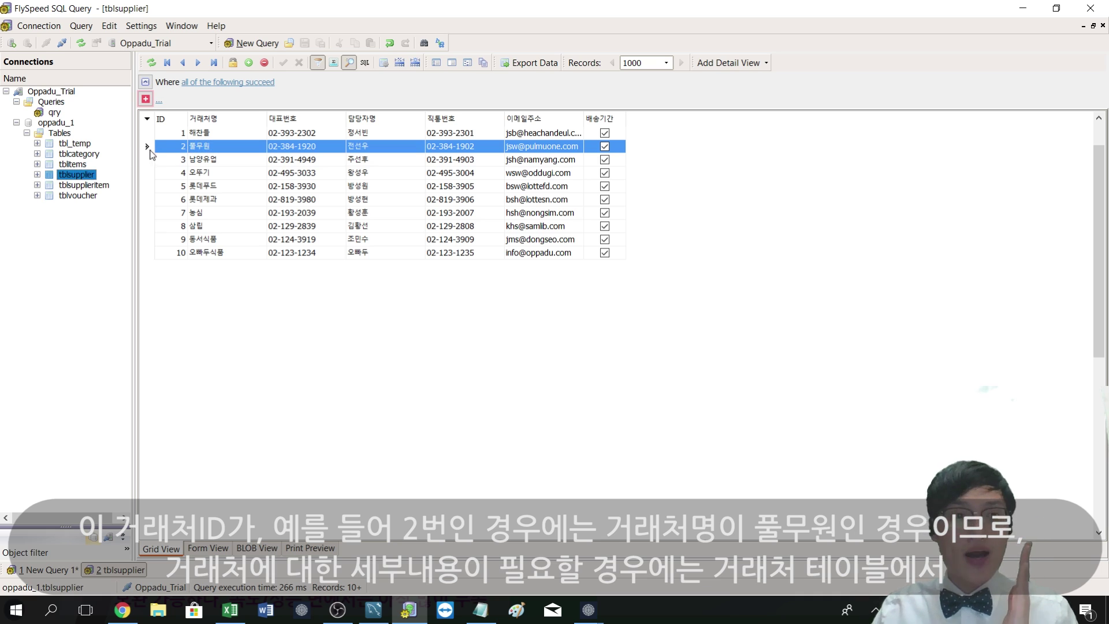
{"action": "left_click", "coordinate": [173, 150]}
{"action": "left_click", "coordinate": [200, 150]}
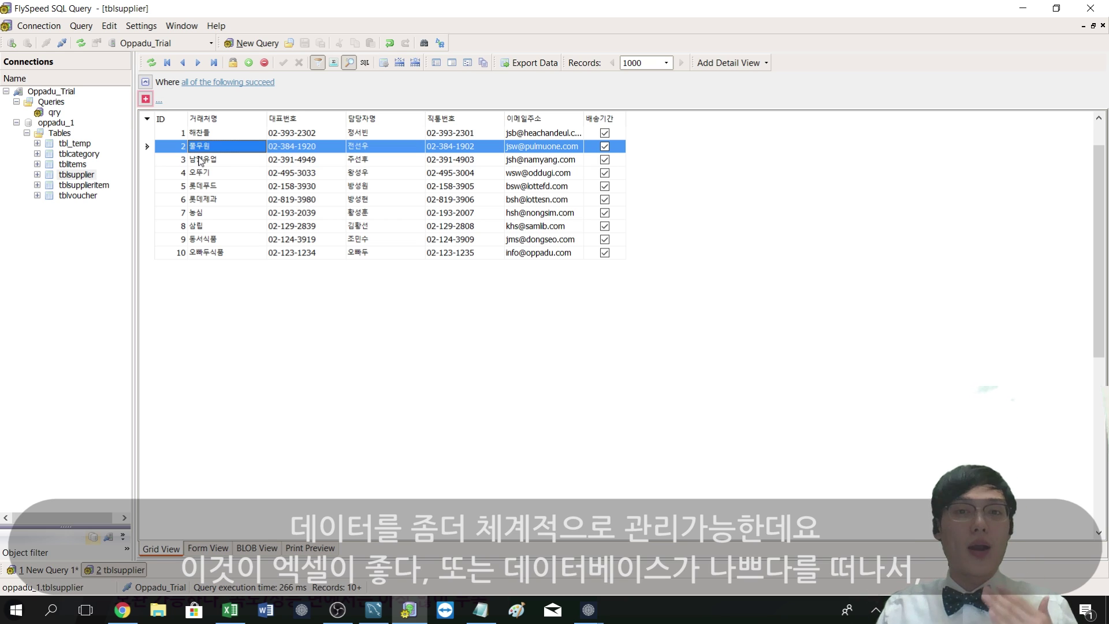
- Switch to Excel and review the COUNTIF and AVERAGEIF columns for supplier 농심 in row 8
{"action": "key", "text": "alt+Tab"}
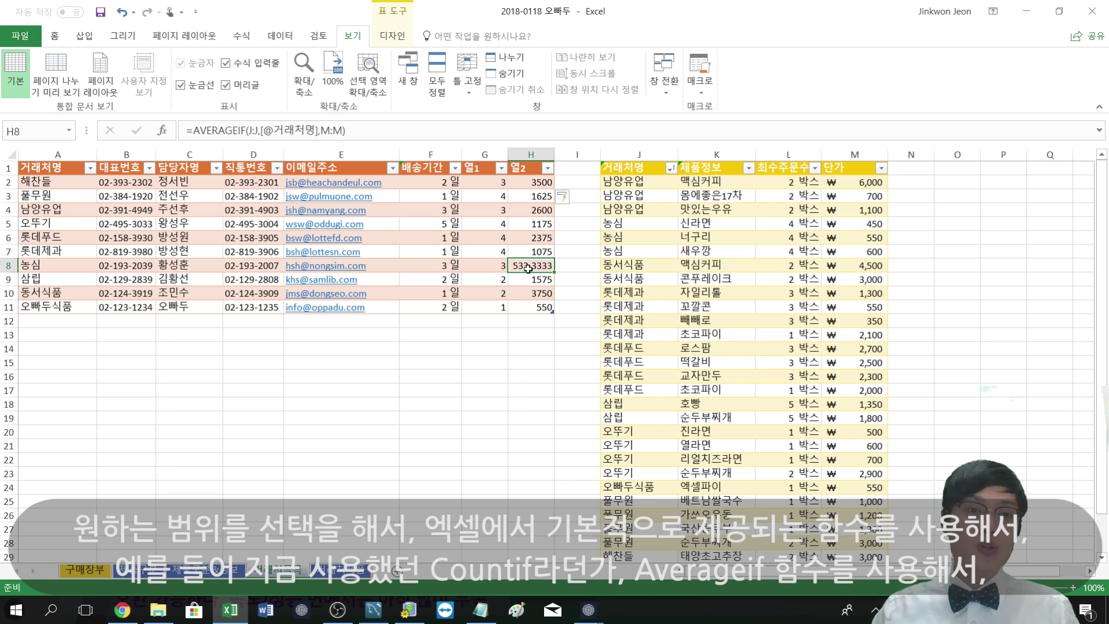
{"action": "left_click", "coordinate": [499, 264]}
{"action": "left_click", "coordinate": [530, 265]}
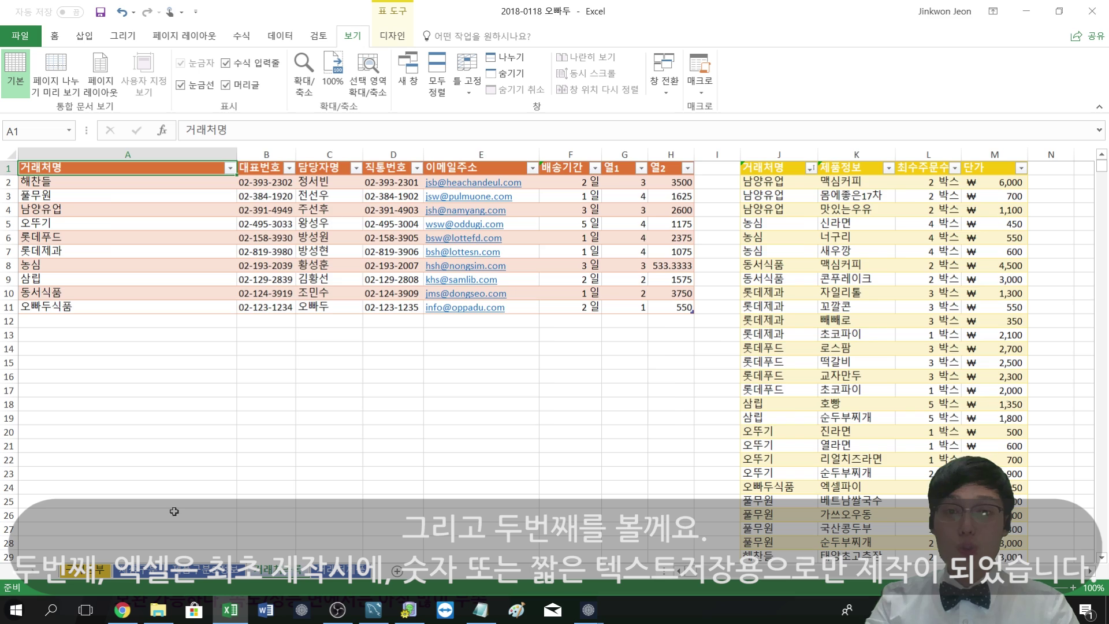
- Check the spreadsheet limits on the comparison slide, and go to the worksheet's last row and last column in Excel
{"action": "key", "text": "alt+Tab"}
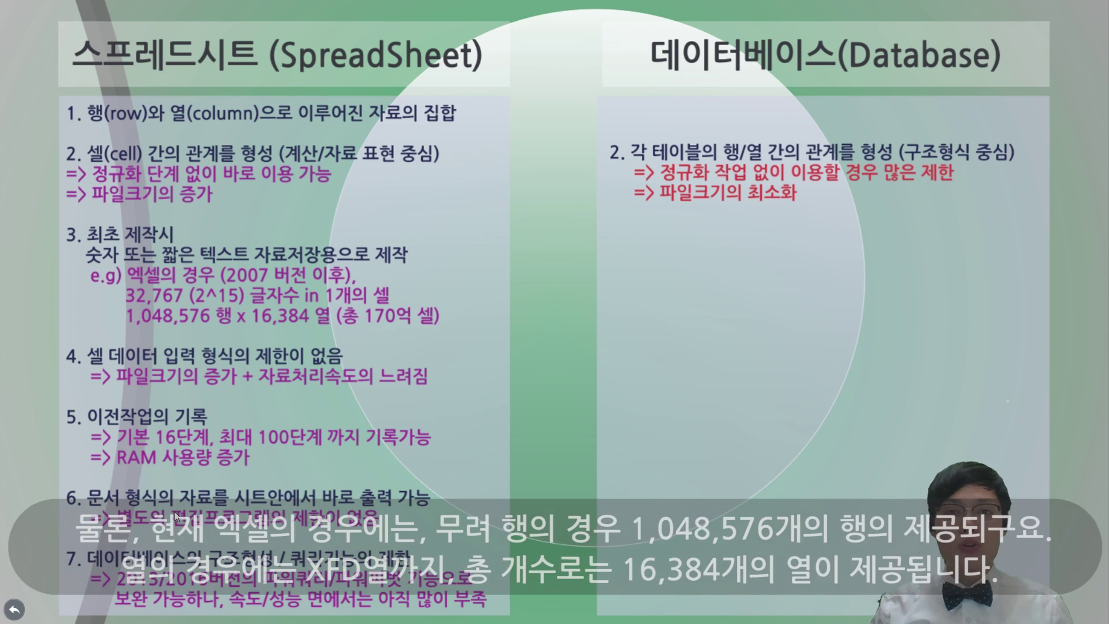
{"action": "key", "text": "alt+Tab"}
{"action": "key", "text": "ctrl+Down"}
{"action": "key", "text": "ctrl+Down"}
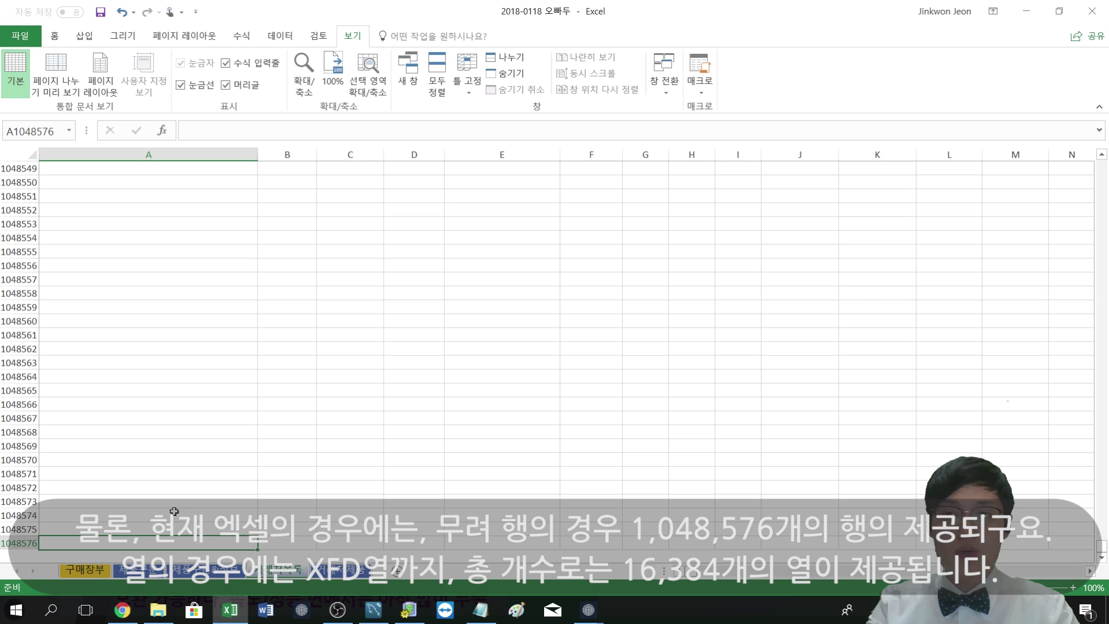
{"action": "key", "text": "ctrl+Right"}
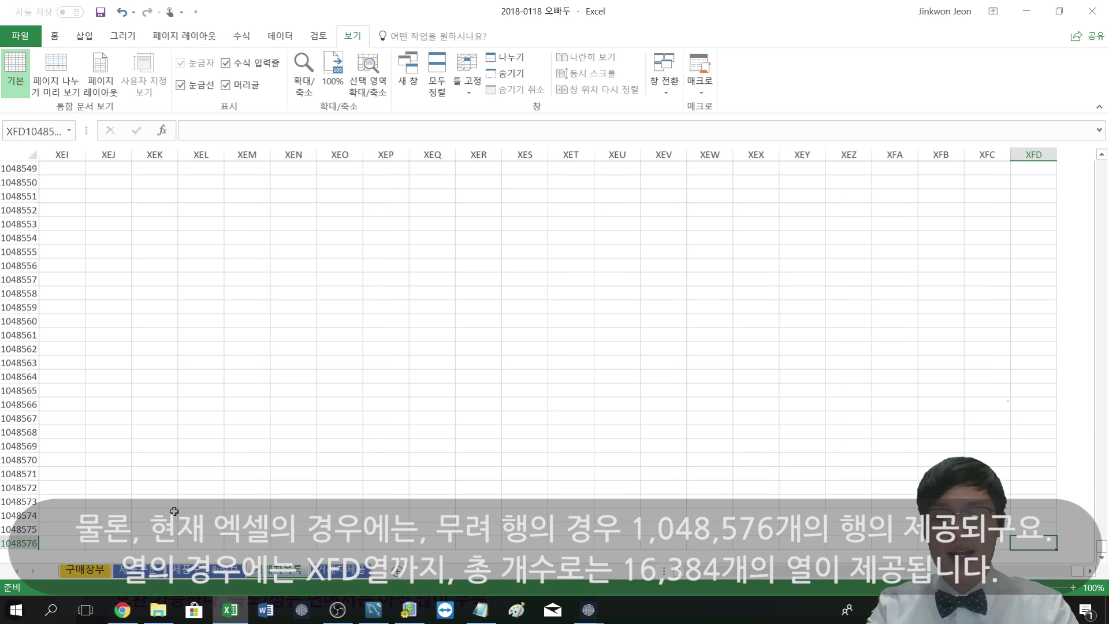
- Enter 1 in A1048576 and fill the value across every column of the worksheet's last row
{"action": "key", "text": "ctrl+Left"}
{"action": "type", "text": "1"}
{"action": "key", "text": "Tab"}
{"action": "key", "text": "Left"}
{"action": "key", "text": "shift+Right"}
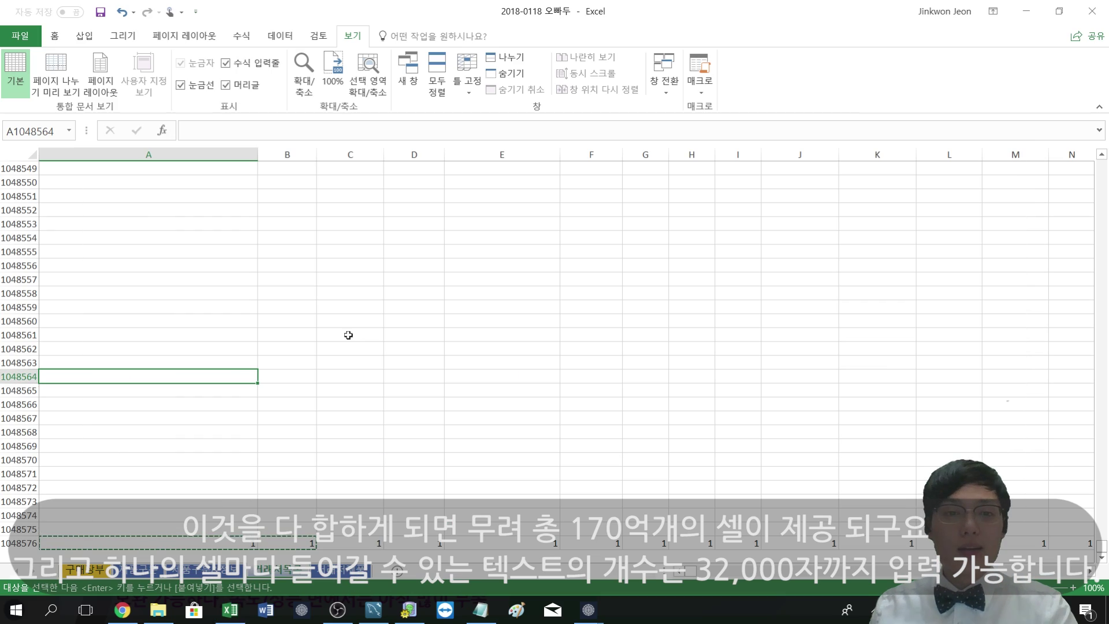
- Make row 1048562 several times taller and enter 32000자 in A1048562
{"action": "left_click", "coordinate": [168, 345]}
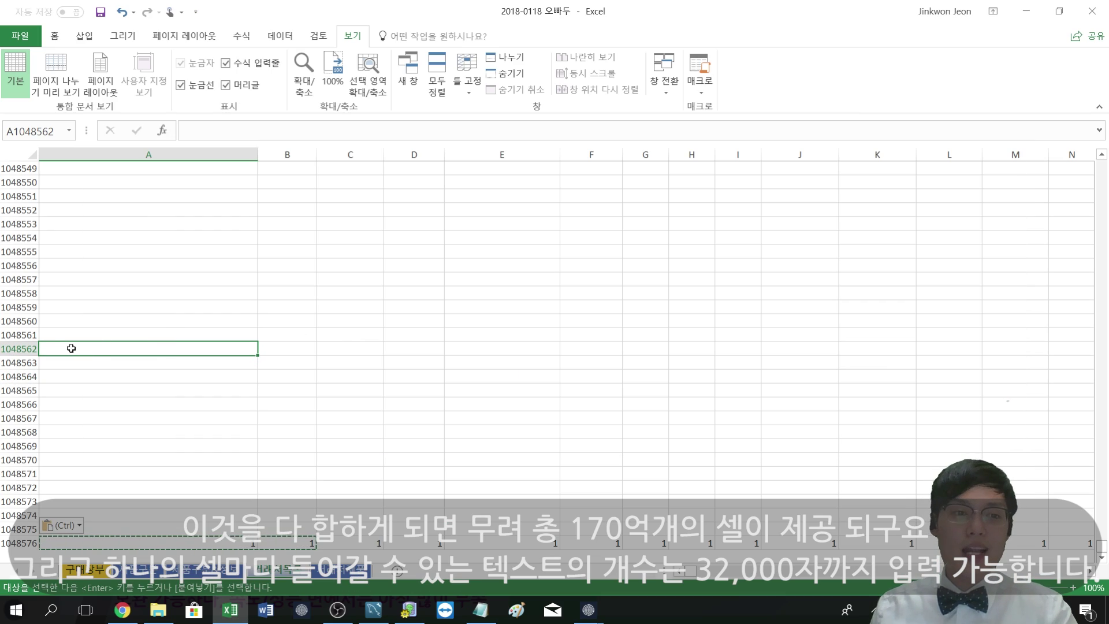
{"action": "left_click_drag", "start_coordinate": [35, 352], "coordinate": [35, 419]}
{"action": "type", "text": "3"}
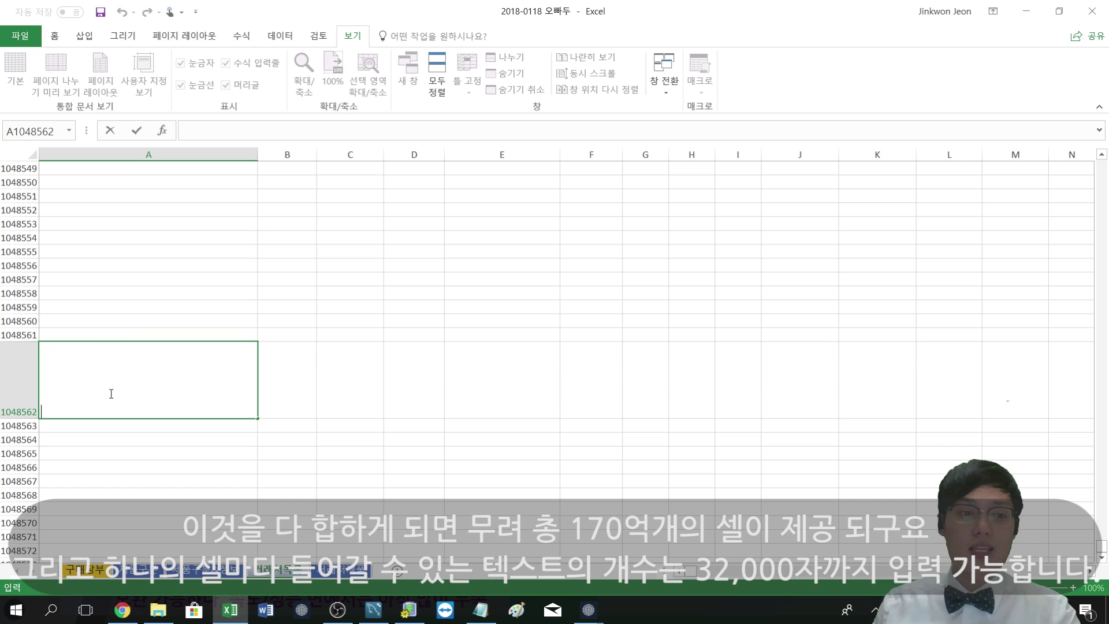
{"action": "type", "text": "2000자"}
{"action": "key", "text": "Return"}
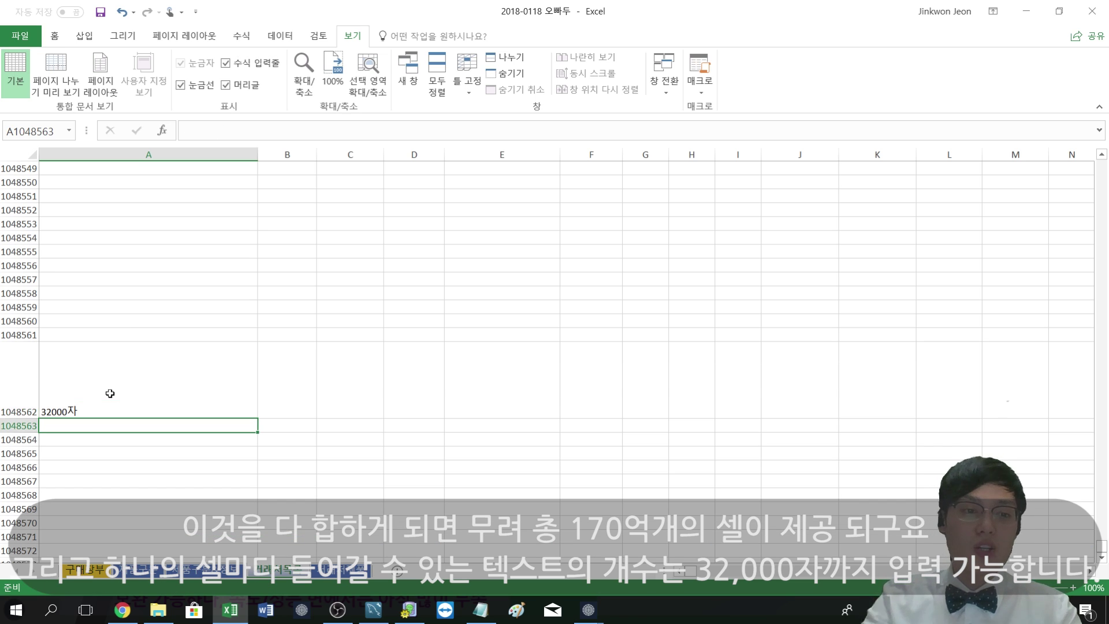
{"action": "left_click", "coordinate": [110, 393]}
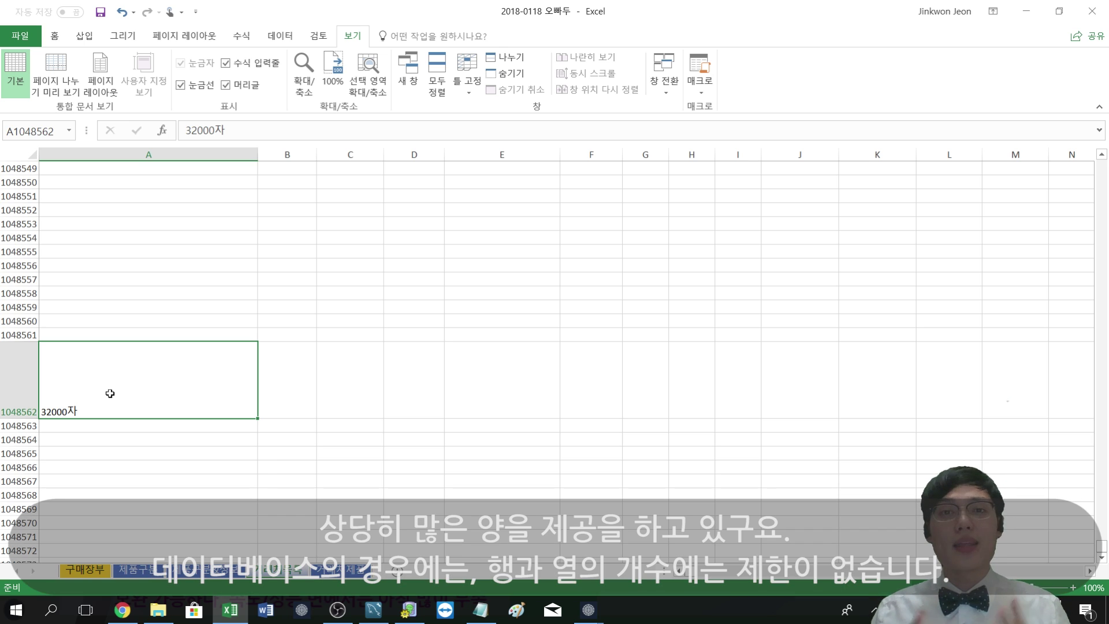
- Switch to the comparison slide, reveal the database's third point about number and text length limits, and return to Excel
{"action": "key", "text": "alt+Tab"}
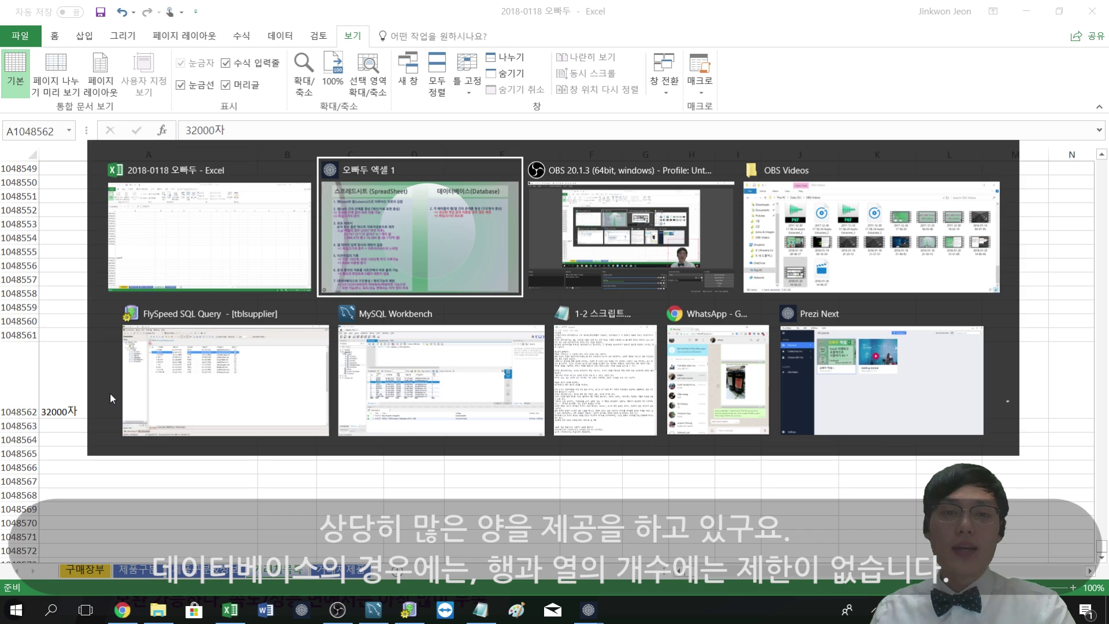
{"action": "key", "text": "Right"}
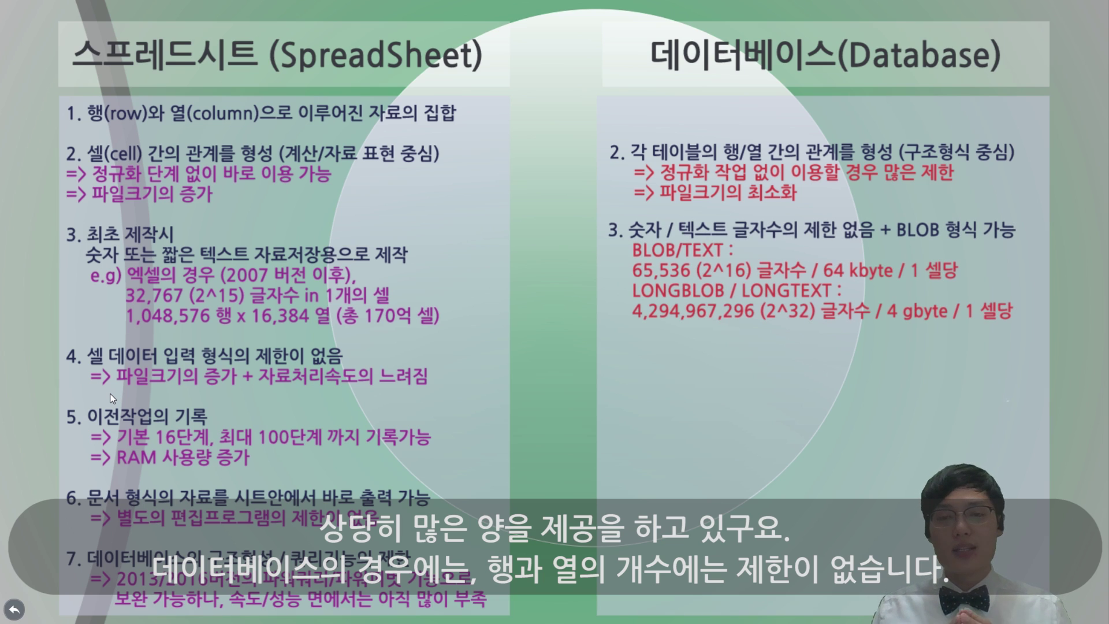
{"action": "key", "text": "alt+Tab"}
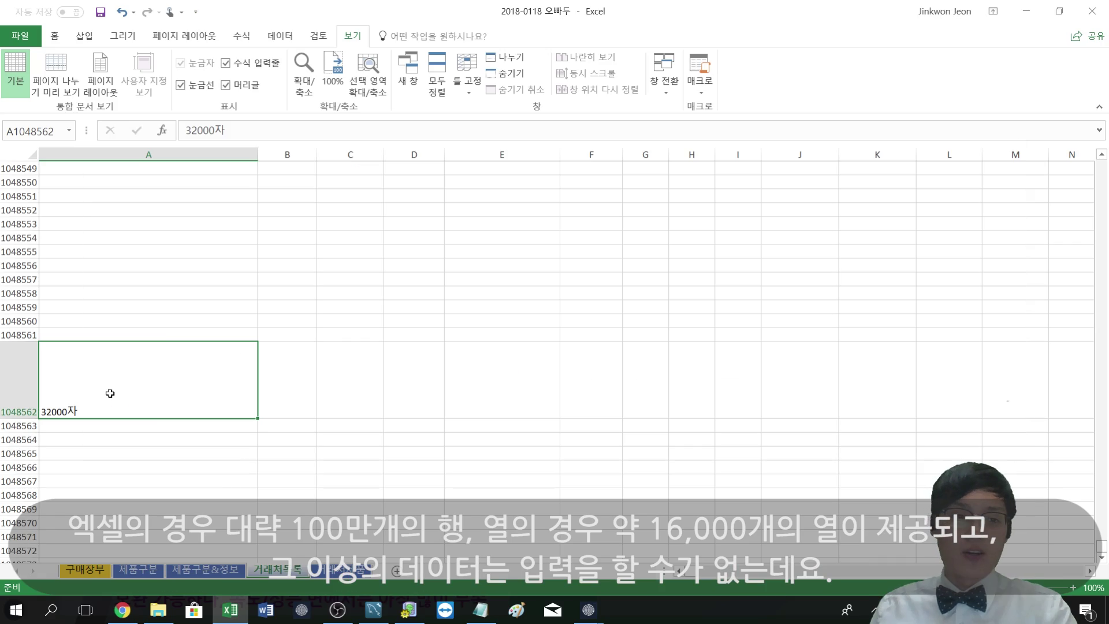
- Examine the filled last row 1048576 from column A through to its end at column XFD
{"action": "scroll", "coordinate": [24, 549], "scroll_direction": "down", "scroll_amount": 8}
{"action": "left_click", "coordinate": [19, 210]}
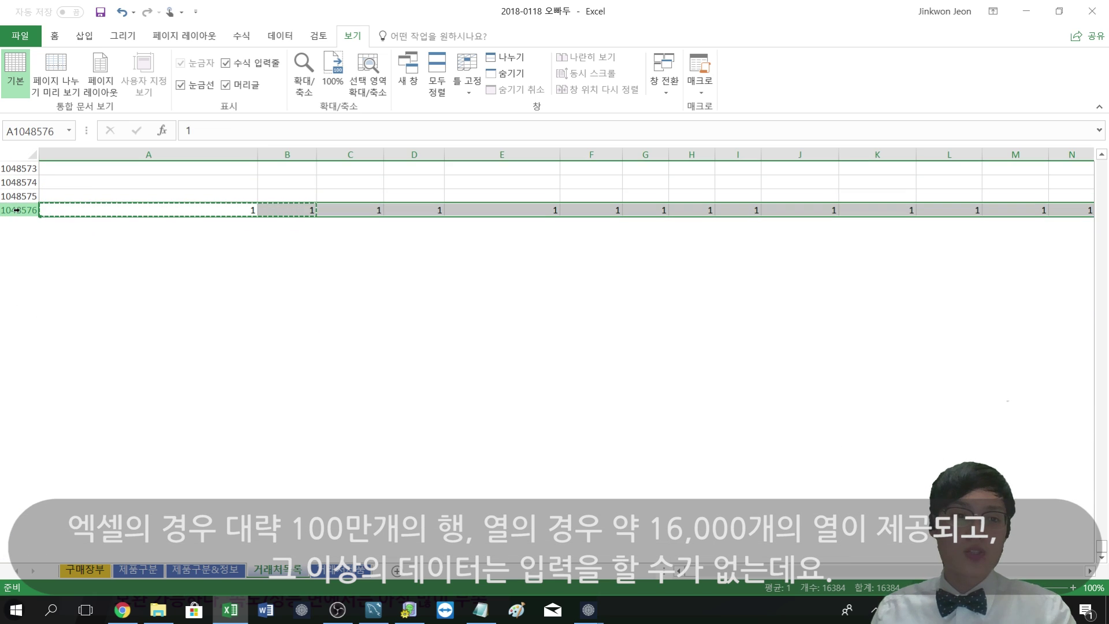
{"action": "scroll", "coordinate": [64, 222], "scroll_direction": "up", "scroll_amount": 1}
{"action": "left_click", "coordinate": [108, 250]}
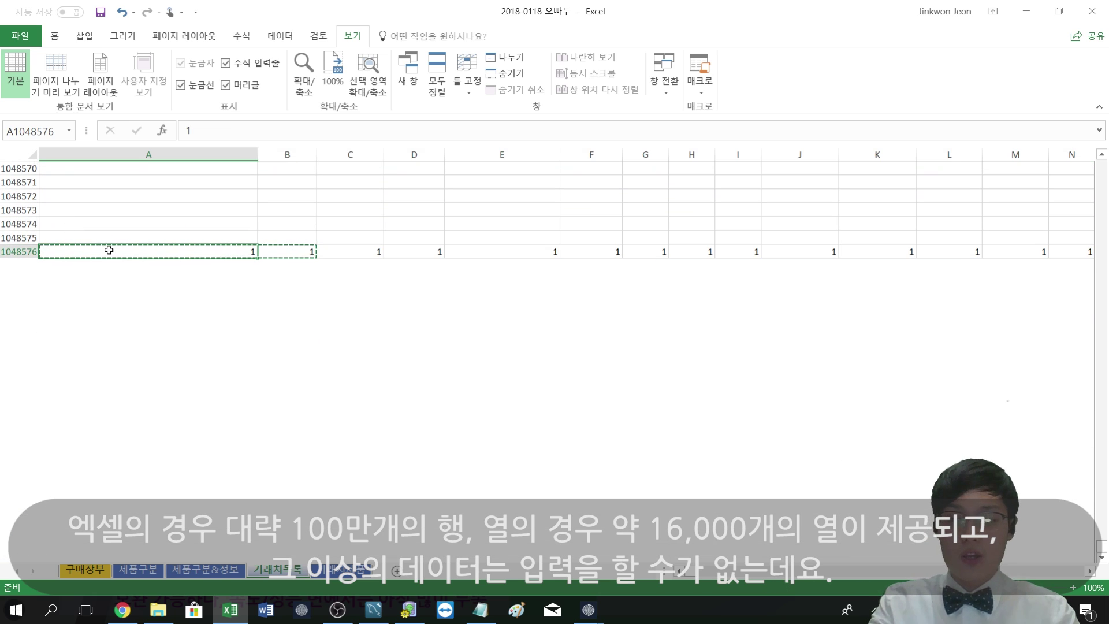
{"action": "key", "text": "ctrl+Right"}
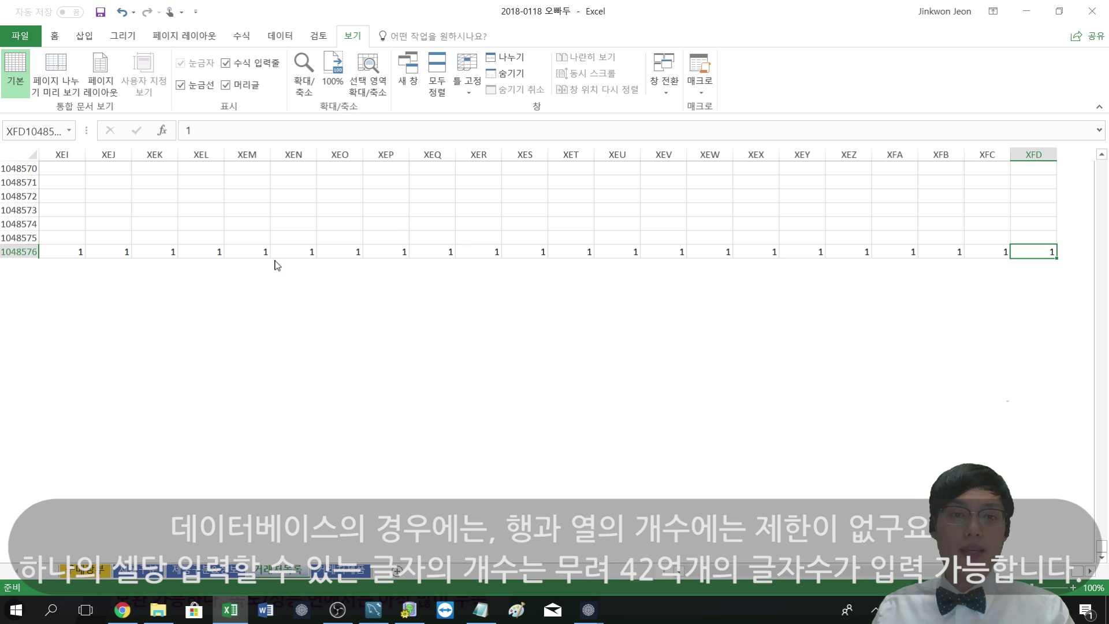
{"action": "scroll", "coordinate": [428, 285], "scroll_direction": "up", "scroll_amount": 6}
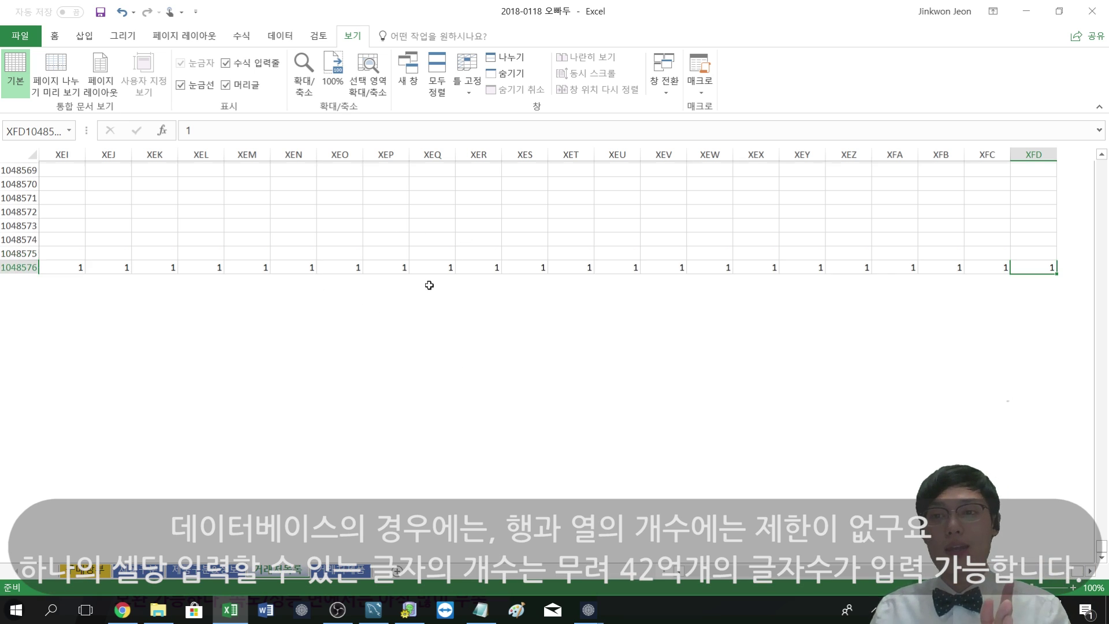
- Replace the text in A1048562 with 42억
{"action": "left_click", "coordinate": [208, 280]}
{"action": "key", "text": "Left"}
{"action": "key", "text": "ctrl+Left"}
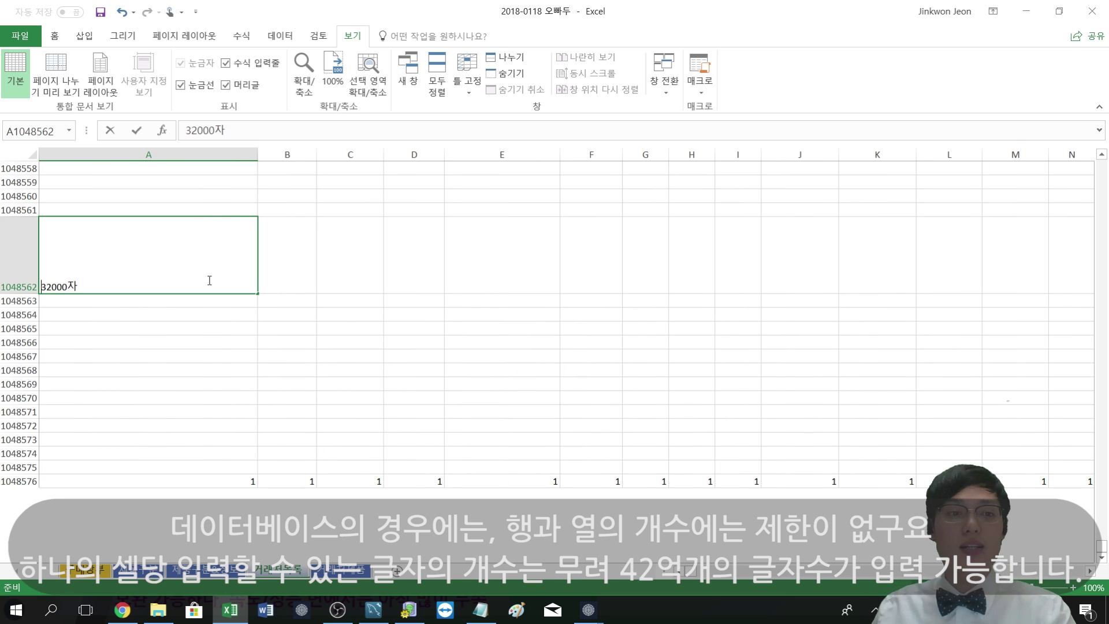
{"action": "key", "text": "F2"}
{"action": "left_click_drag", "start_coordinate": [39, 287], "coordinate": [89, 292]}
{"action": "type", "text": "42억"}
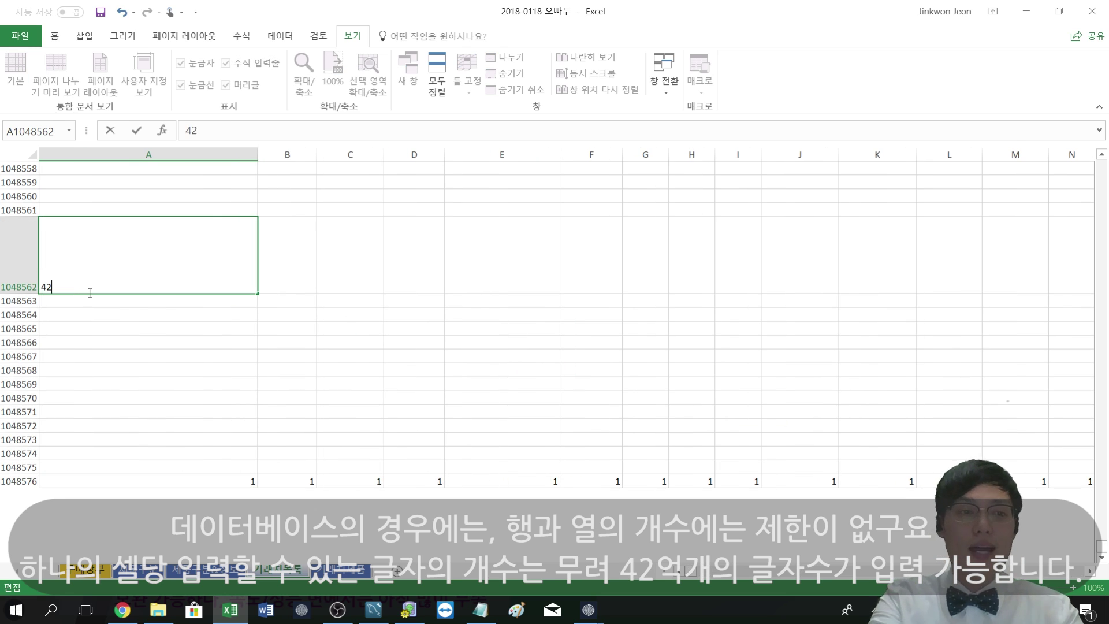
{"action": "key", "text": "BackSpace"}
{"action": "type", "text": "억"}
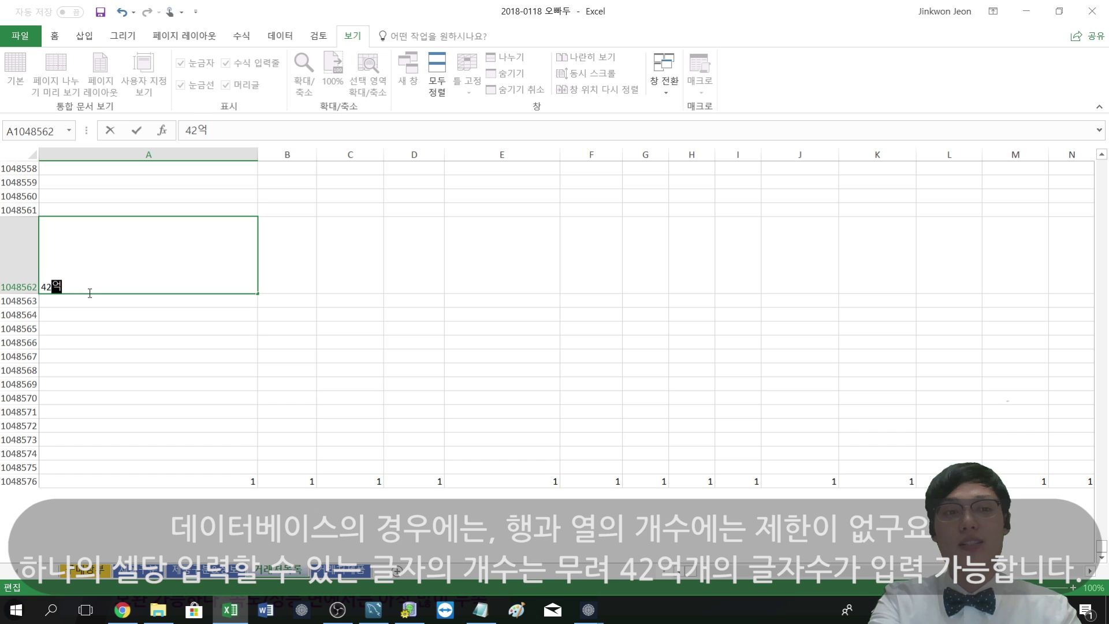
{"action": "key", "text": "Return"}
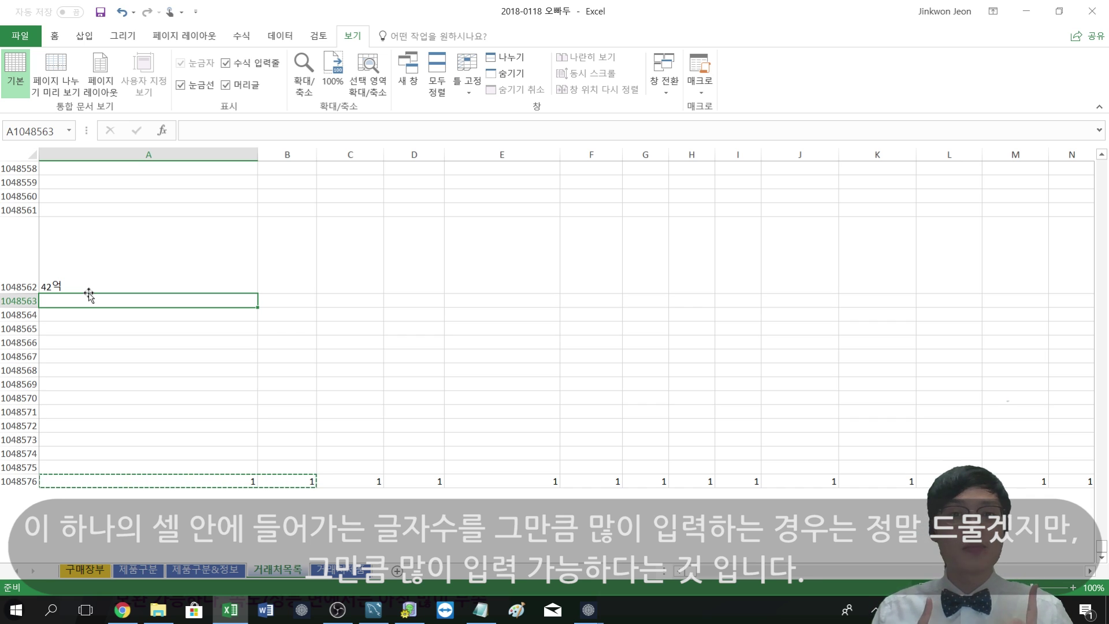
- Check the comparison slide again, and go back to the supplier table at the top of the Excel sheet to review its 거래처명 cells
{"action": "key", "text": "alt+Tab"}
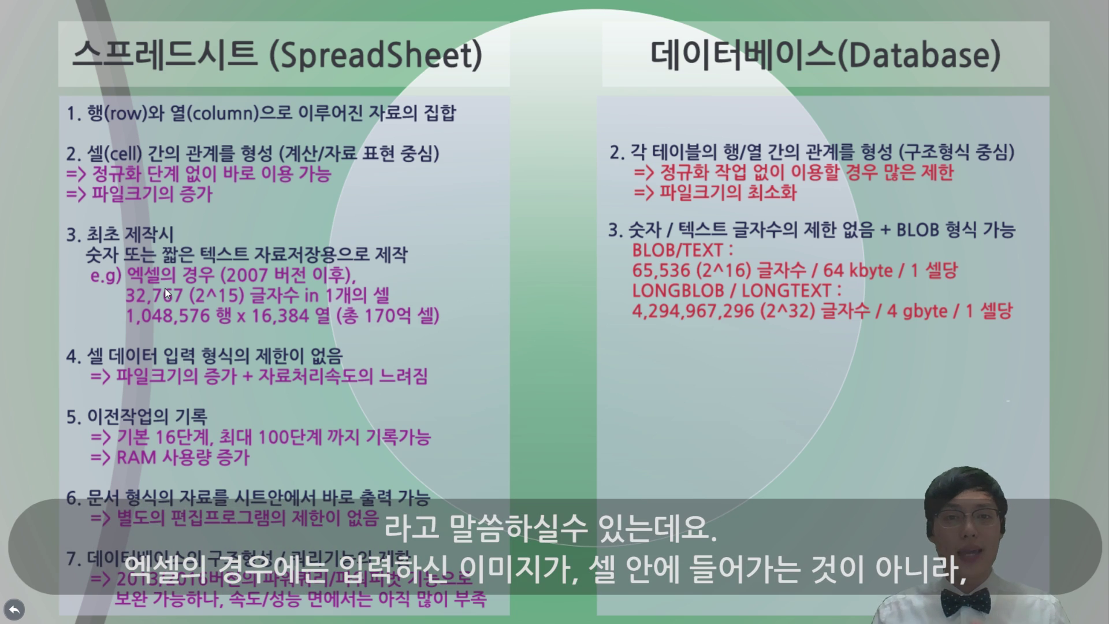
{"action": "key", "text": "alt+Tab"}
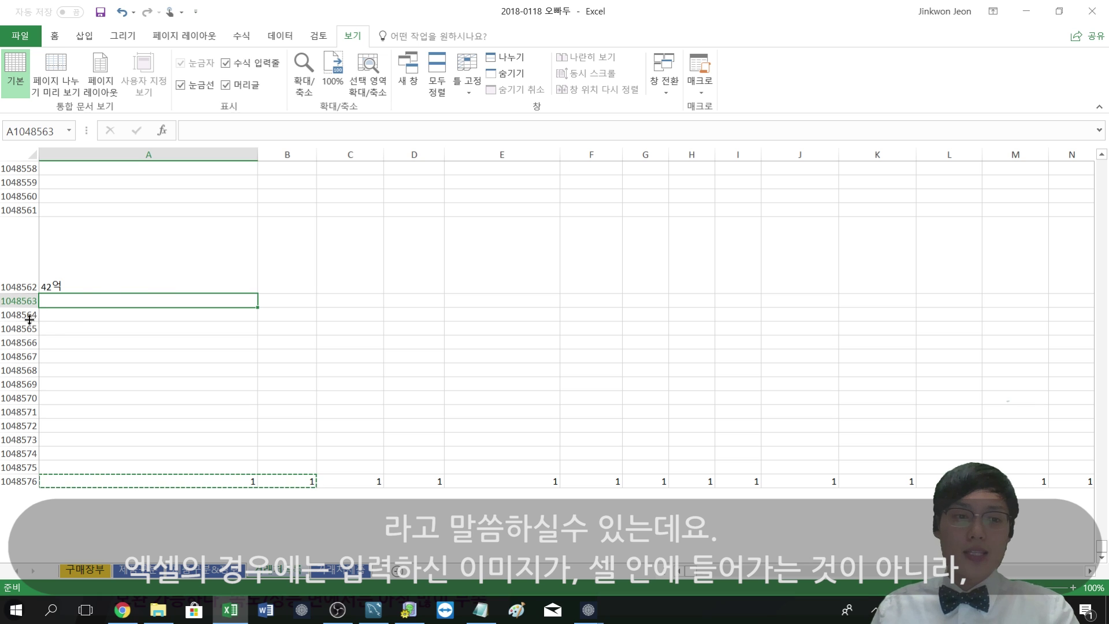
{"action": "key", "text": "Up"}
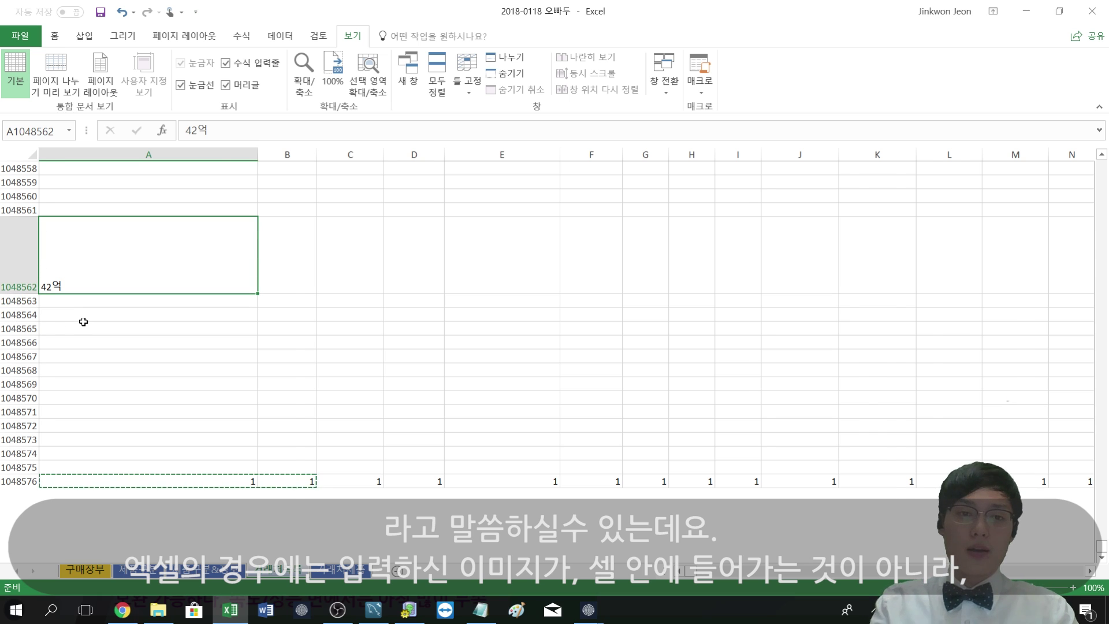
{"action": "key", "text": "ctrl+Up"}
{"action": "left_click", "coordinate": [91, 212]}
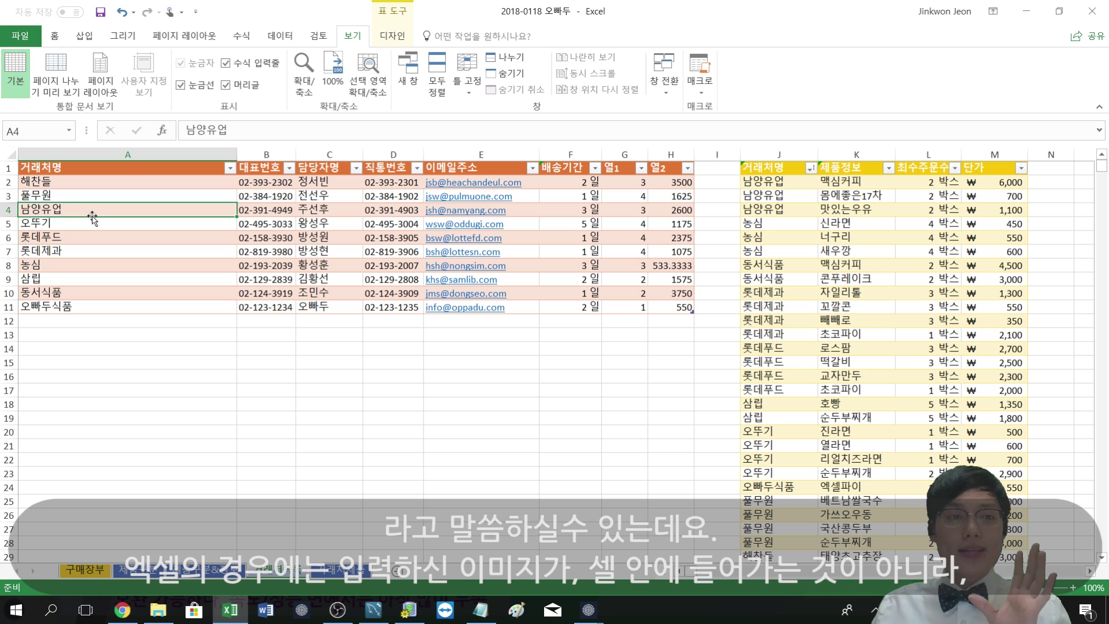
{"action": "left_click", "coordinate": [93, 250]}
{"action": "left_click", "coordinate": [96, 197]}
{"action": "left_click", "coordinate": [91, 249]}
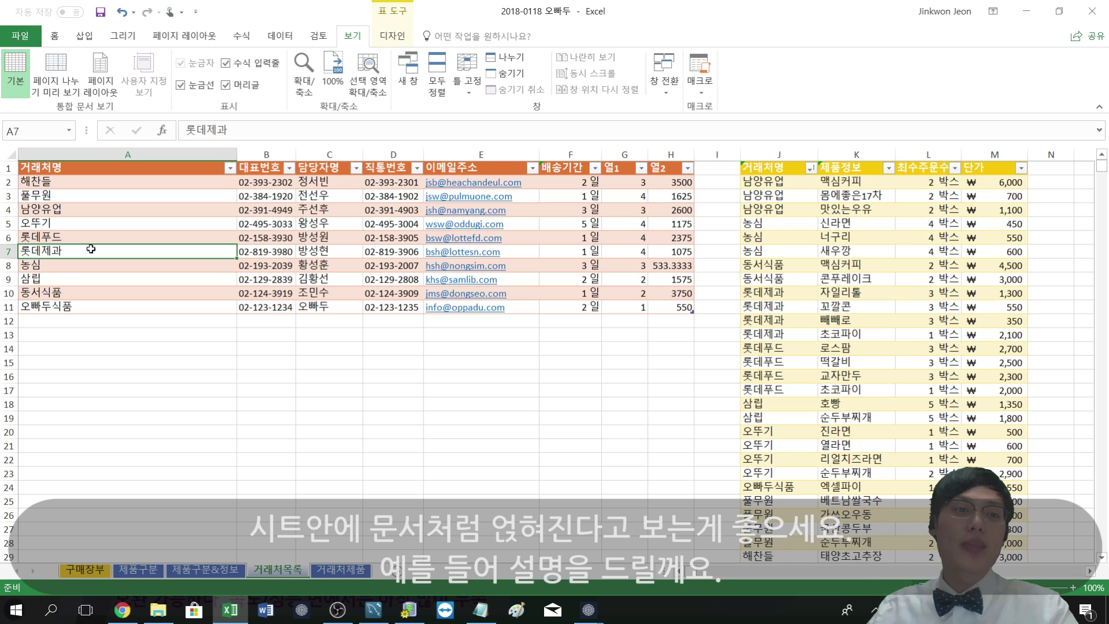
- Add a new worksheet and insert the 오빠두 logo picture from the computer with cell A1 selected
{"action": "left_click", "coordinate": [397, 571]}
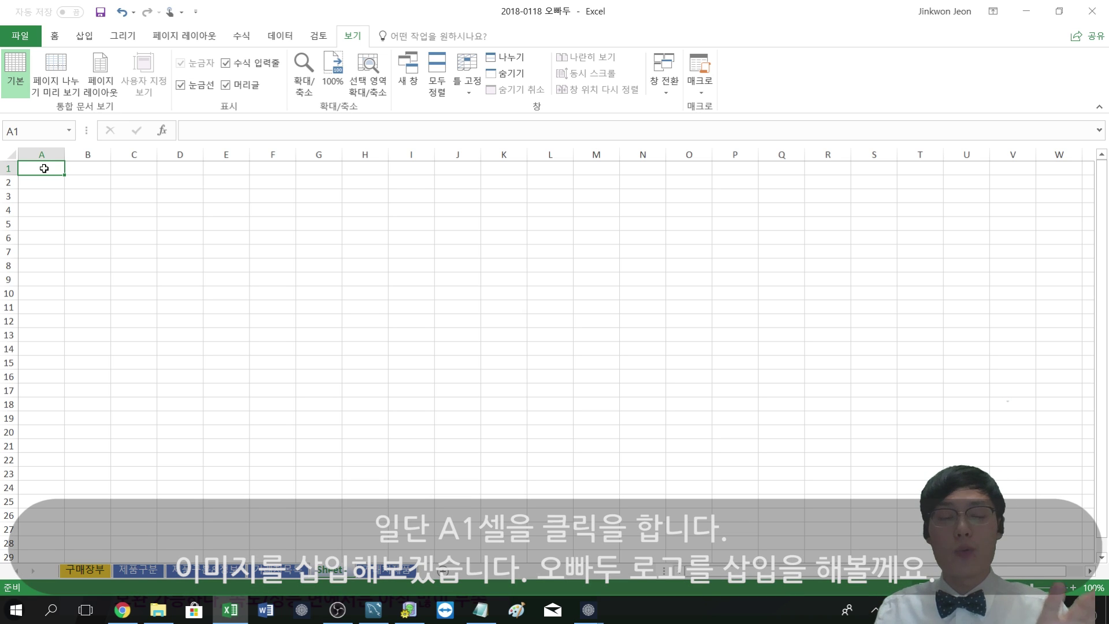
{"action": "left_click", "coordinate": [81, 36]}
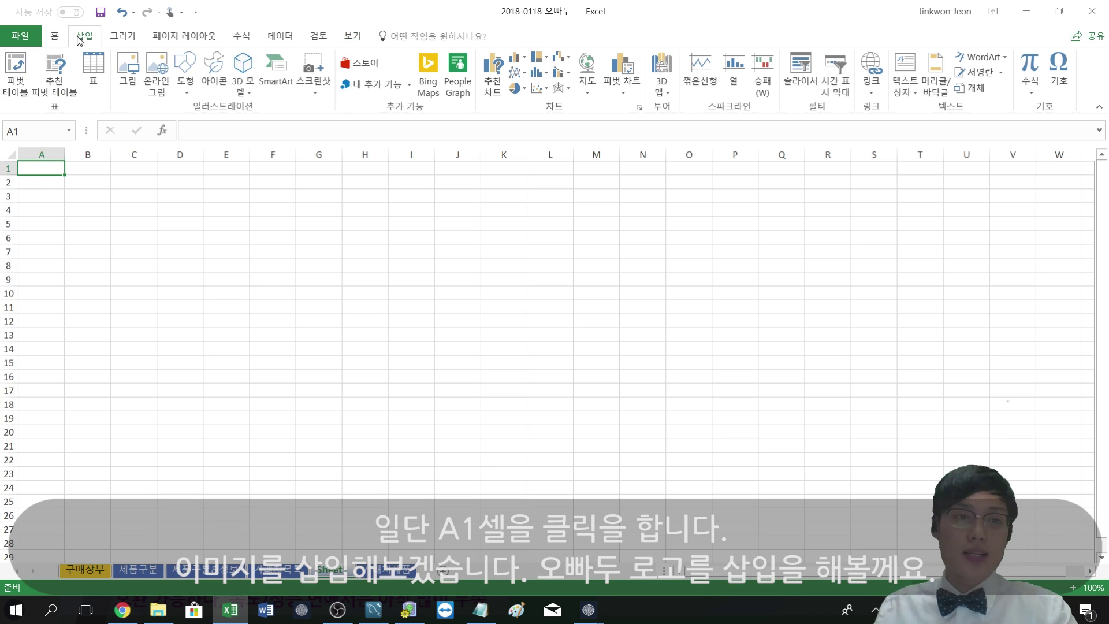
{"action": "left_click", "coordinate": [130, 74]}
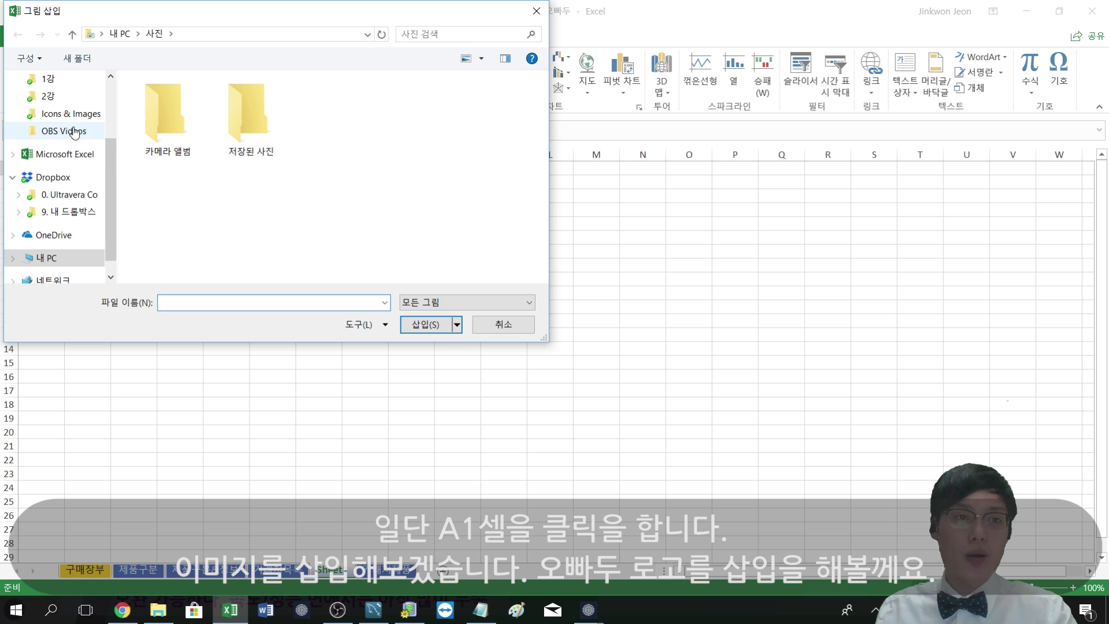
{"action": "scroll", "coordinate": [72, 151], "scroll_direction": "up", "scroll_amount": 3}
{"action": "left_click", "coordinate": [91, 110]}
{"action": "double_click", "coordinate": [417, 115]}
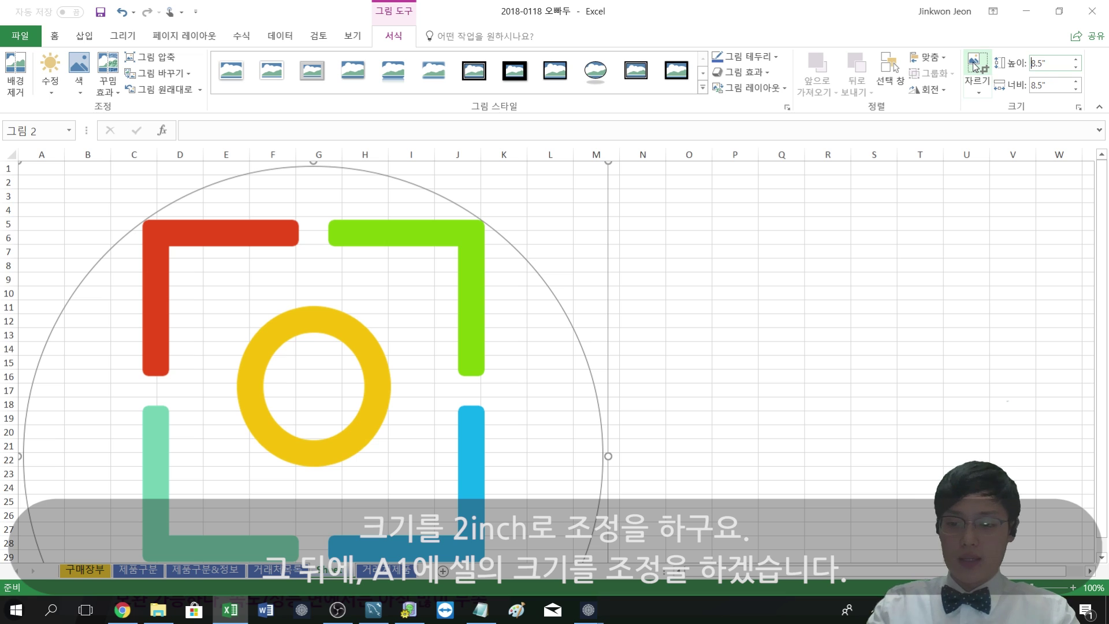
- Set the logo's height to 2 inches and enlarge row 1 and column A so the logo sits centred inside cell A1
{"action": "type", "text": "2"}
{"action": "key", "text": "Return"}
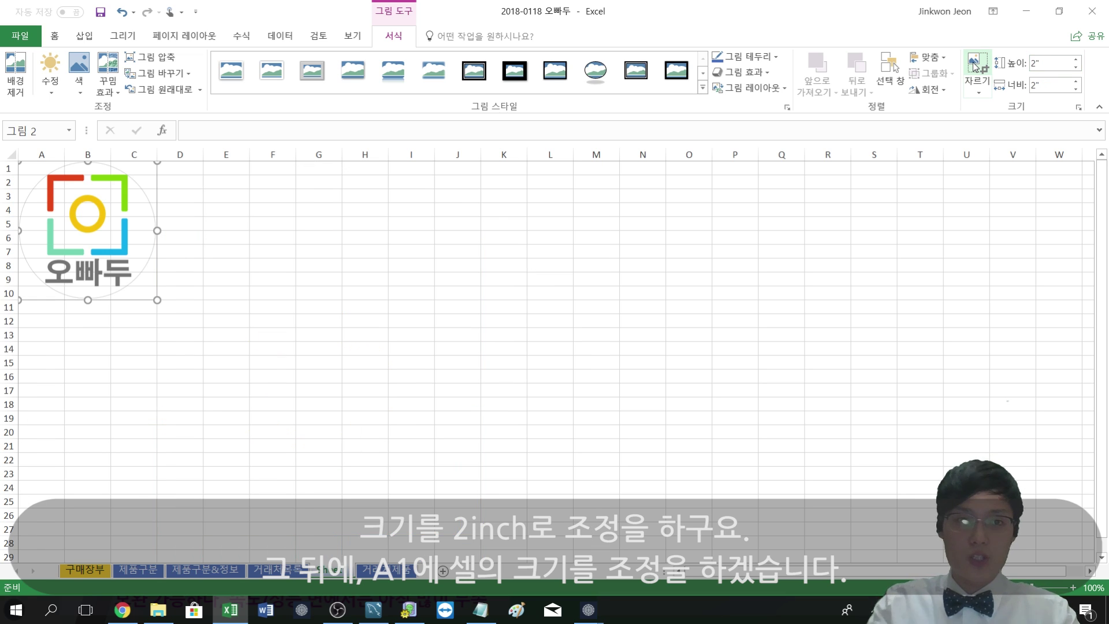
{"action": "left_click", "coordinate": [302, 346]}
{"action": "left_click_drag", "start_coordinate": [10, 176], "coordinate": [9, 315]}
{"action": "left_click_drag", "start_coordinate": [75, 145], "coordinate": [185, 175]}
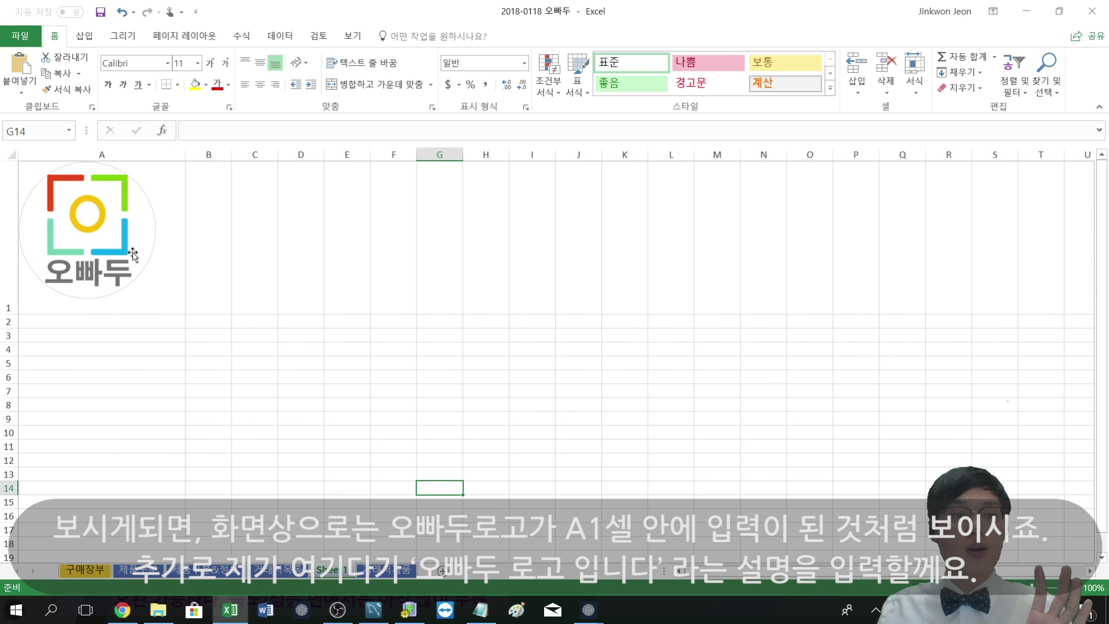
{"action": "left_click_drag", "start_coordinate": [133, 255], "coordinate": [149, 250]}
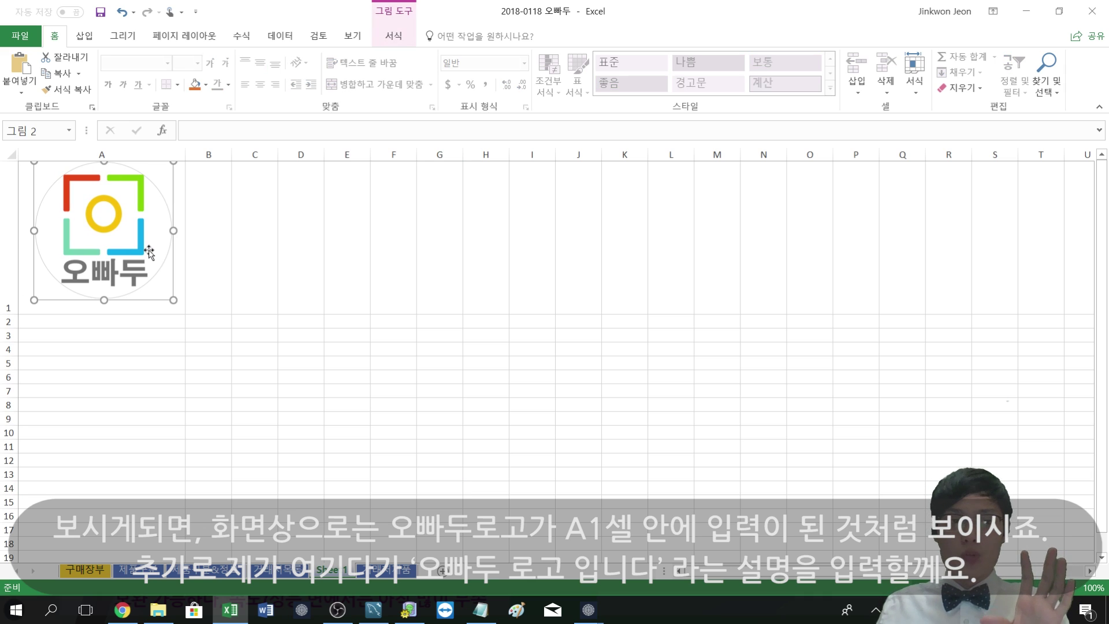
- Enter the description 오빠두로고입니다. in cell A1 under the logo and centre it horizontally
{"action": "left_click", "coordinate": [182, 288]}
{"action": "double_click", "coordinate": [182, 295]}
{"action": "type", "text": "오빠두롱"}
{"action": "type", "text": "고입니다."}
{"action": "key", "text": "Return"}
{"action": "left_click", "coordinate": [181, 294]}
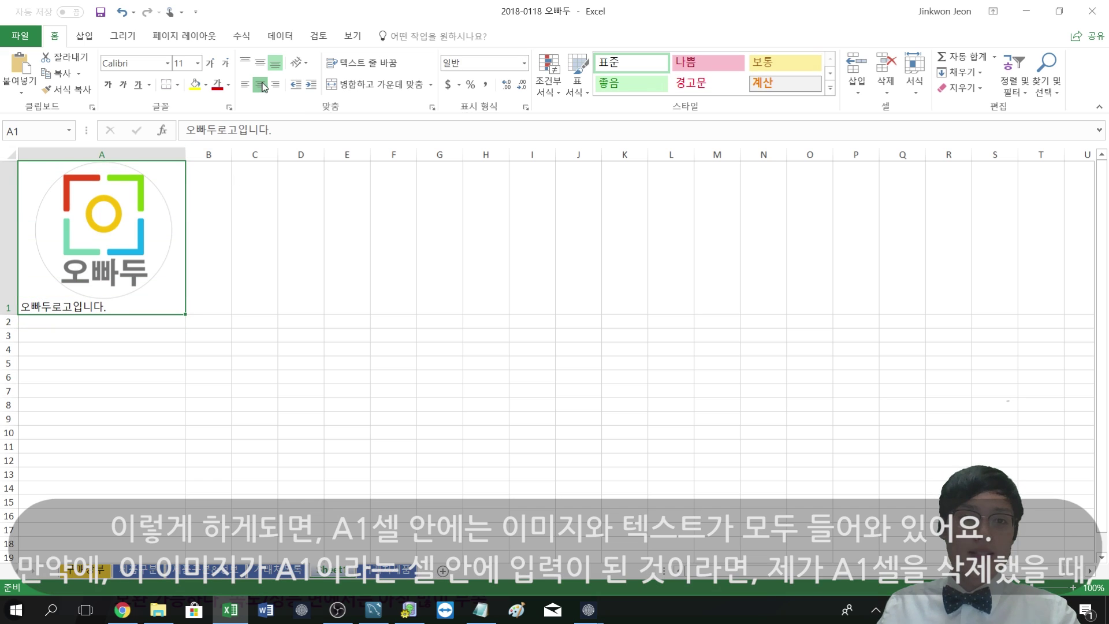
{"action": "left_click", "coordinate": [261, 85]}
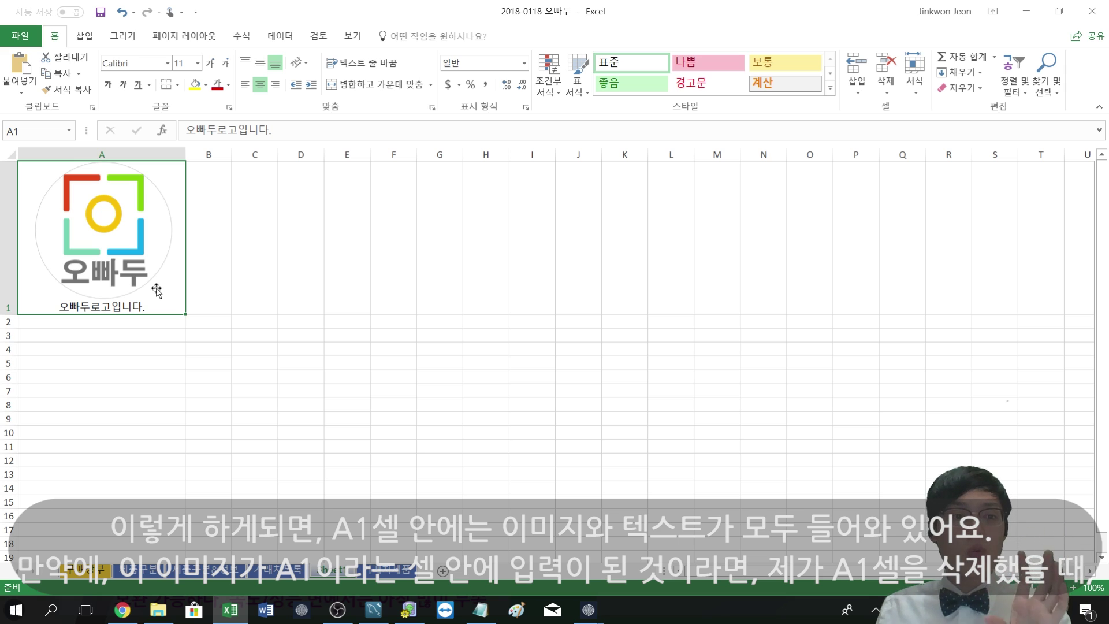
- Select the logo picture, cell A1 and column A in turn to compare what the cell holds with the picture over it
{"action": "left_click", "coordinate": [142, 270]}
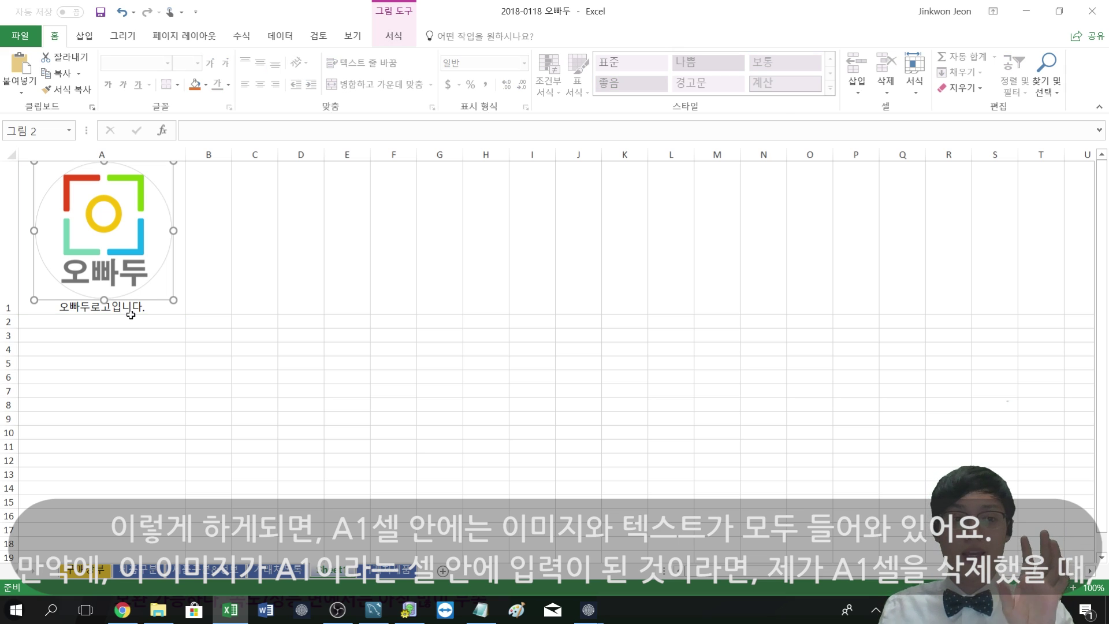
{"action": "left_click", "coordinate": [131, 315]}
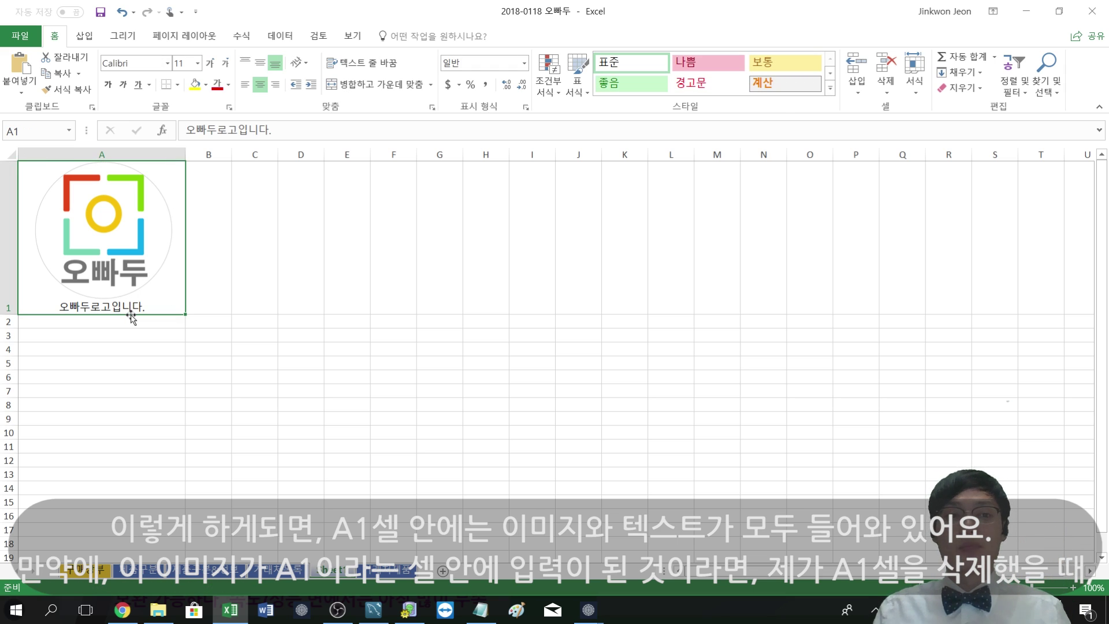
{"action": "left_click", "coordinate": [122, 269]}
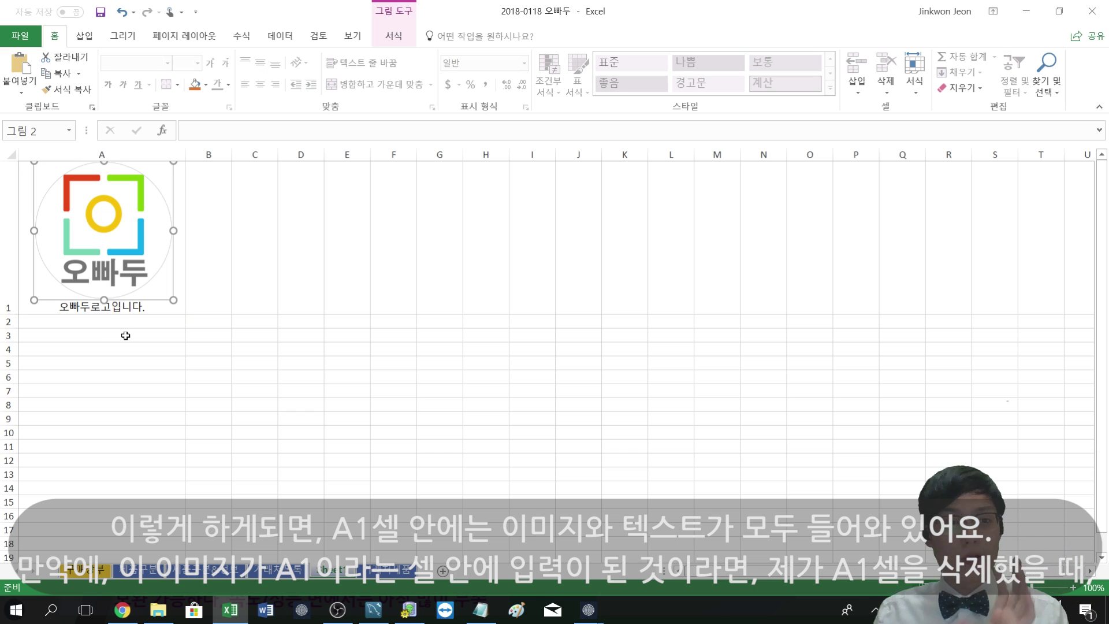
{"action": "left_click", "coordinate": [87, 151]}
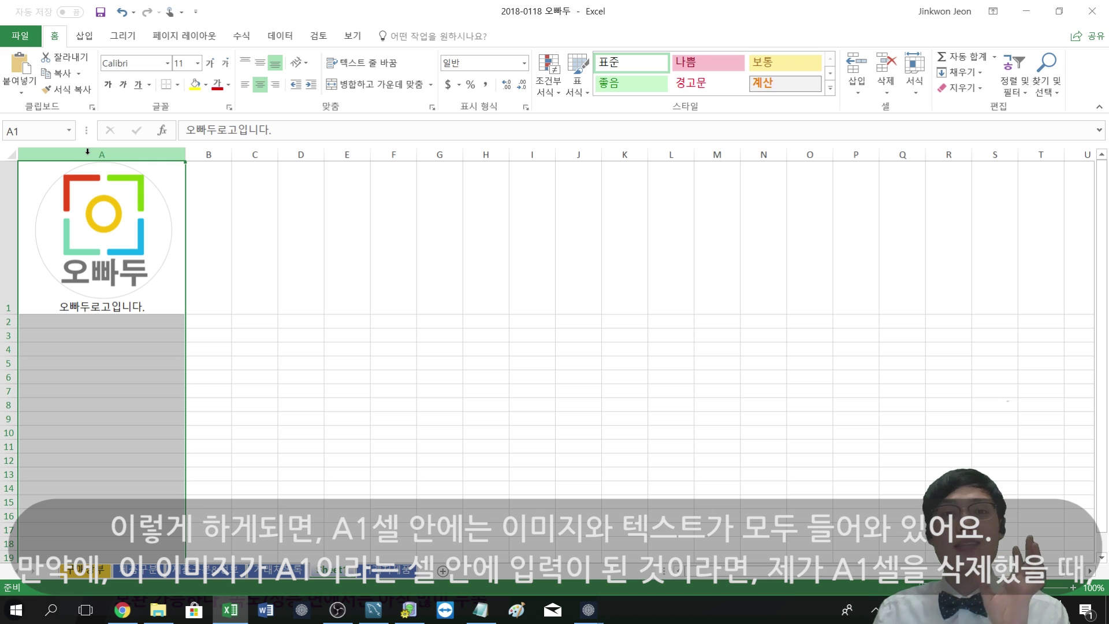
{"action": "left_click", "coordinate": [136, 299]}
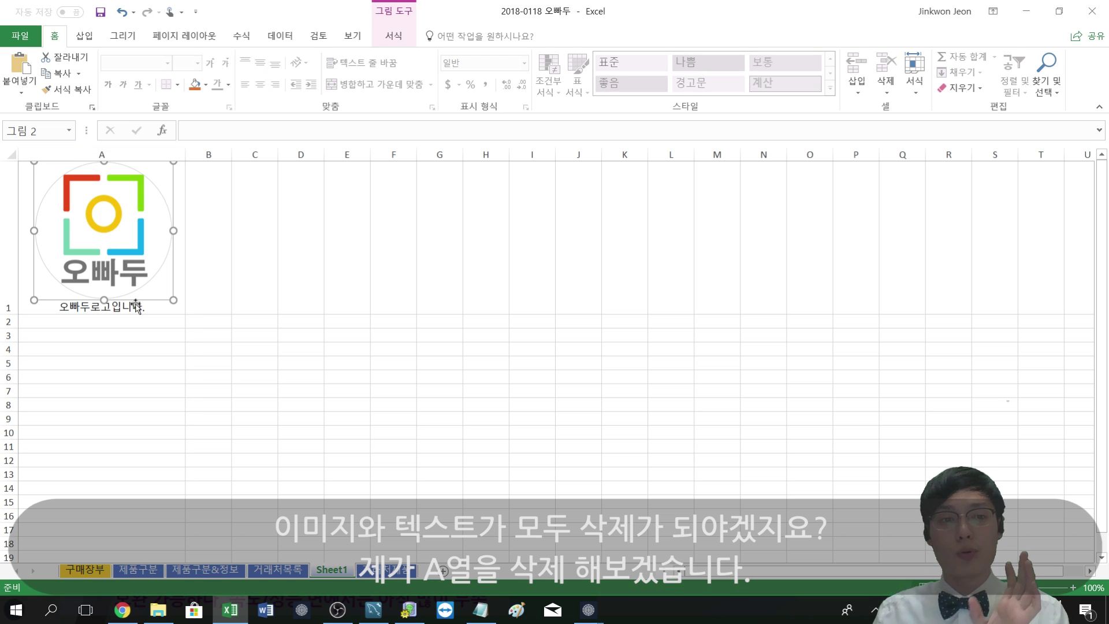
{"action": "left_click", "coordinate": [137, 310]}
- Delete the entire column A containing the description text
{"action": "left_click", "coordinate": [116, 154]}
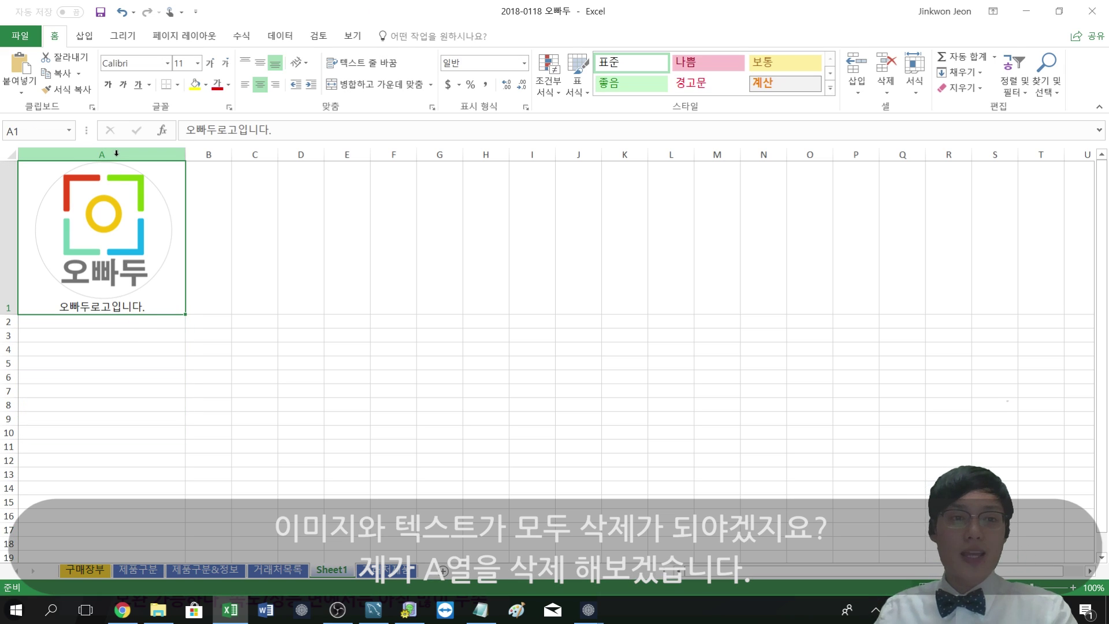
{"action": "left_click", "coordinate": [116, 152]}
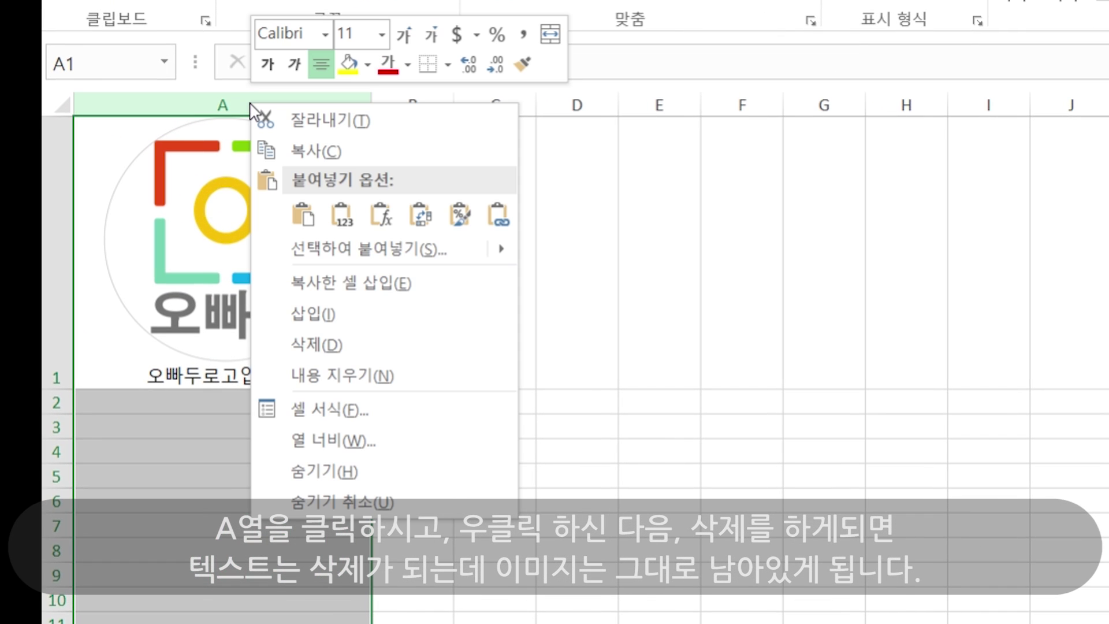
{"action": "left_click", "coordinate": [382, 346]}
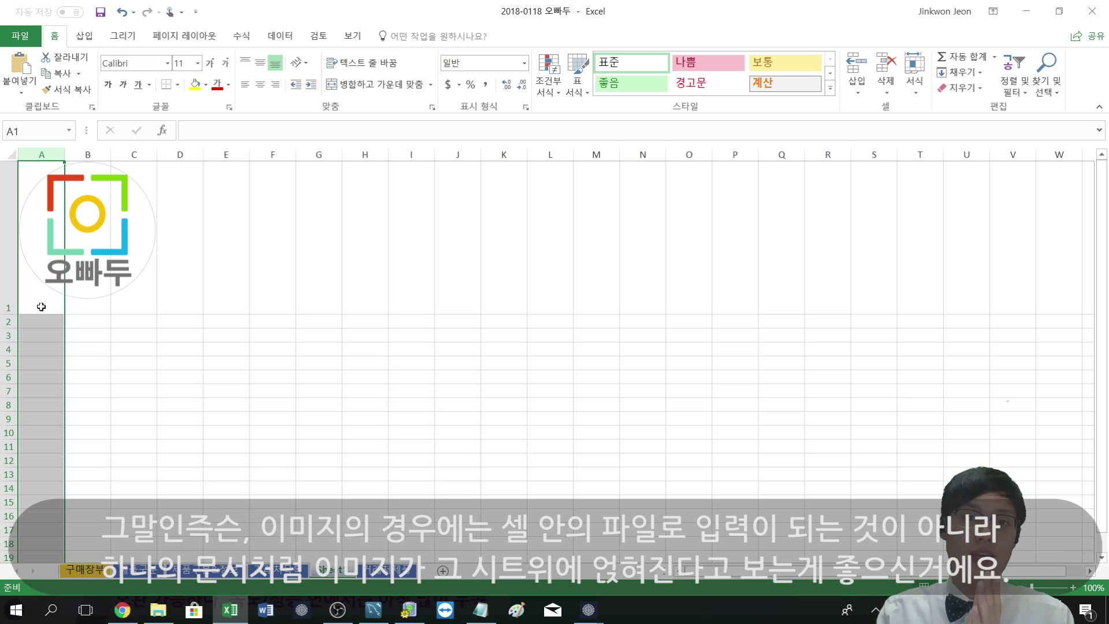
{"action": "left_click", "coordinate": [226, 322]}
- Switch to MySQL Workbench, examine the datatype of the BLOBFILES column in tbl_temp, and go to the table's query results
{"action": "key", "text": "alt+Tab"}
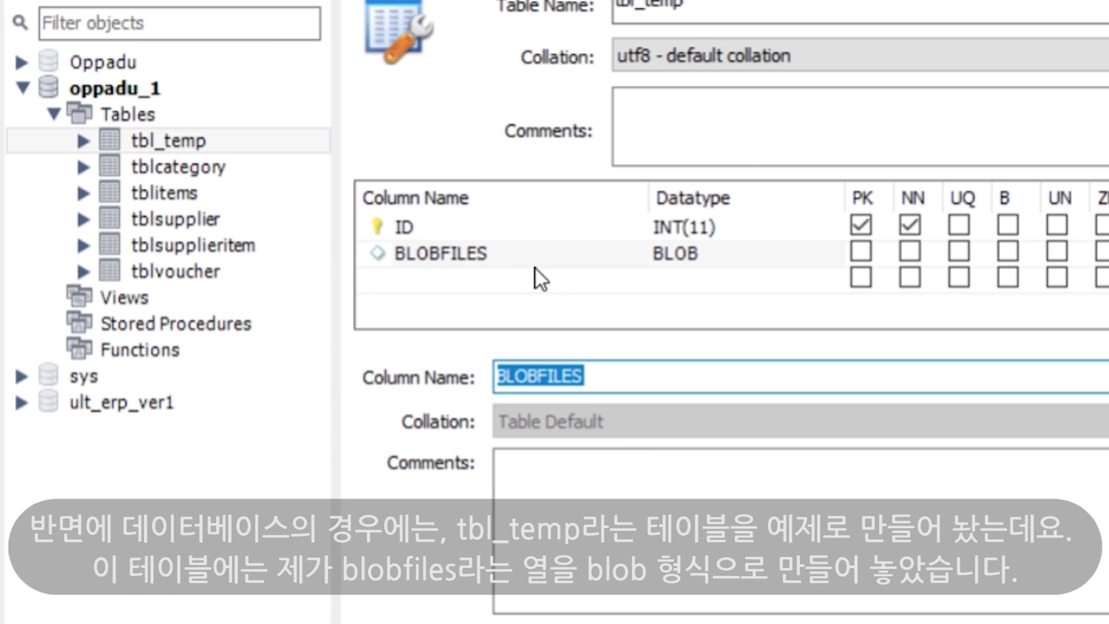
{"action": "left_click", "coordinate": [528, 259]}
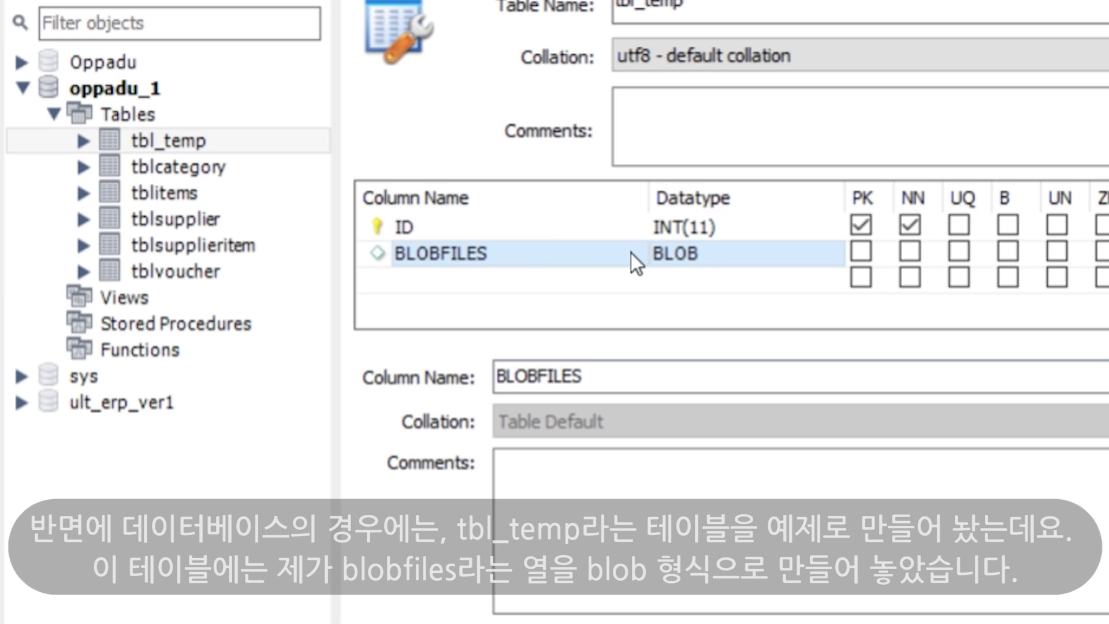
{"action": "left_click", "coordinate": [670, 263]}
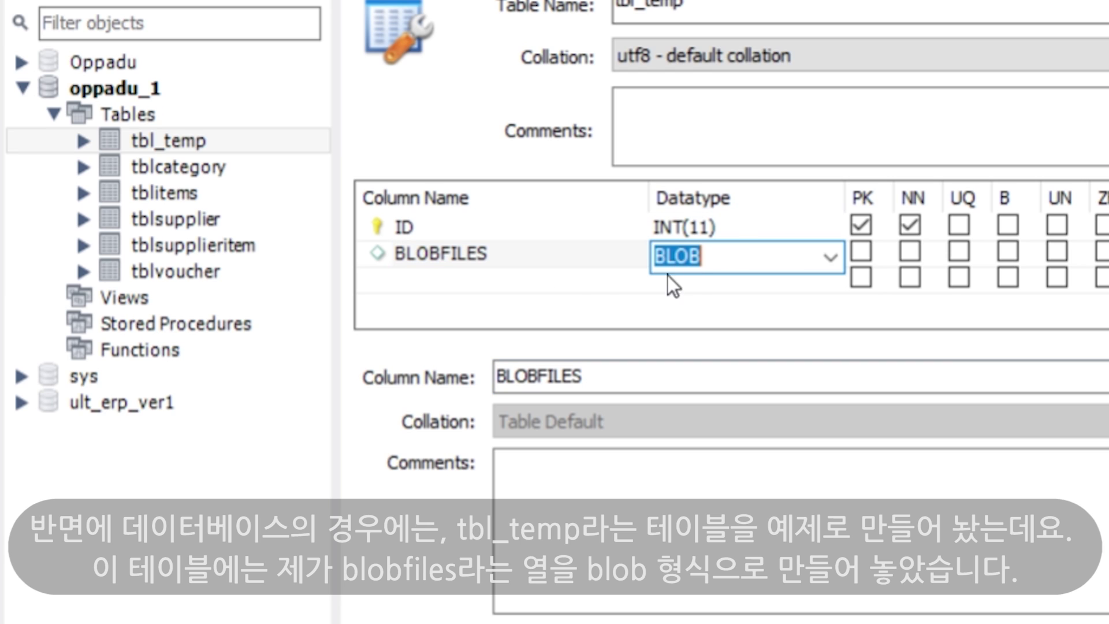
{"action": "left_click", "coordinate": [523, 244]}
{"action": "left_click", "coordinate": [716, 248]}
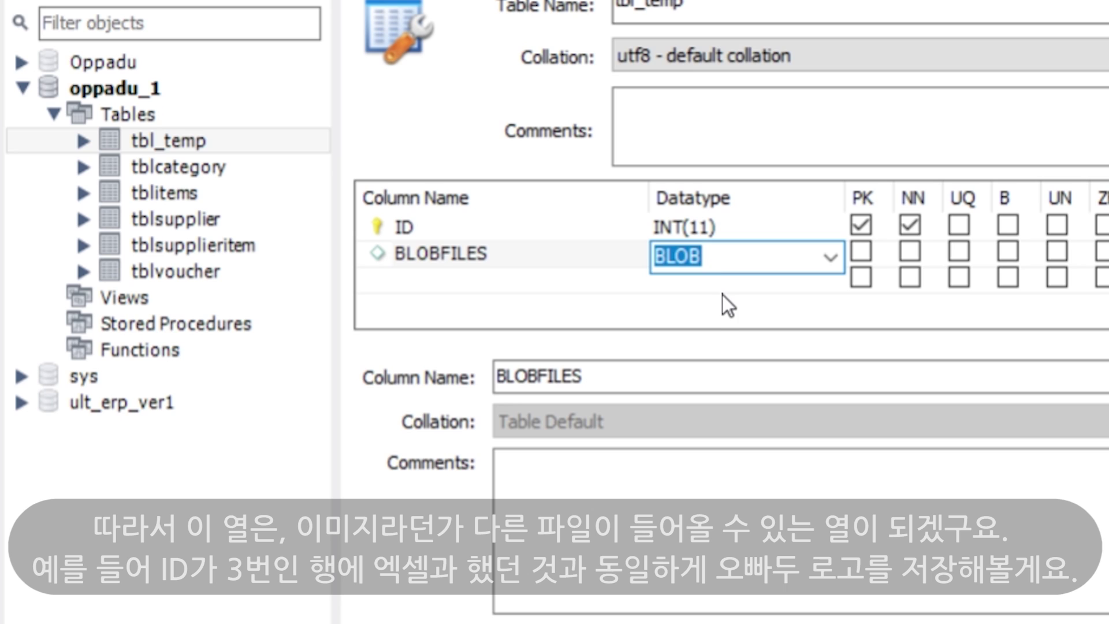
{"action": "left_click", "coordinate": [727, 283]}
{"action": "left_click", "coordinate": [735, 259]}
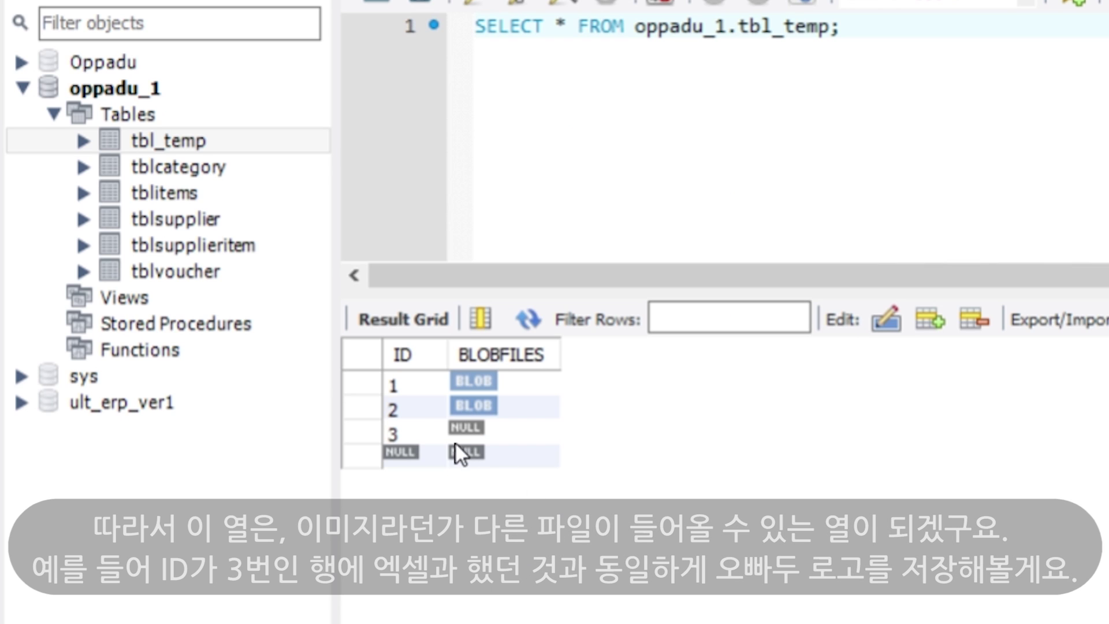
- Load the Oppadu Square Logo (Black) PNG file into the BLOBFILES field of row ID 3 and apply the change to the database
{"action": "left_click", "coordinate": [413, 430]}
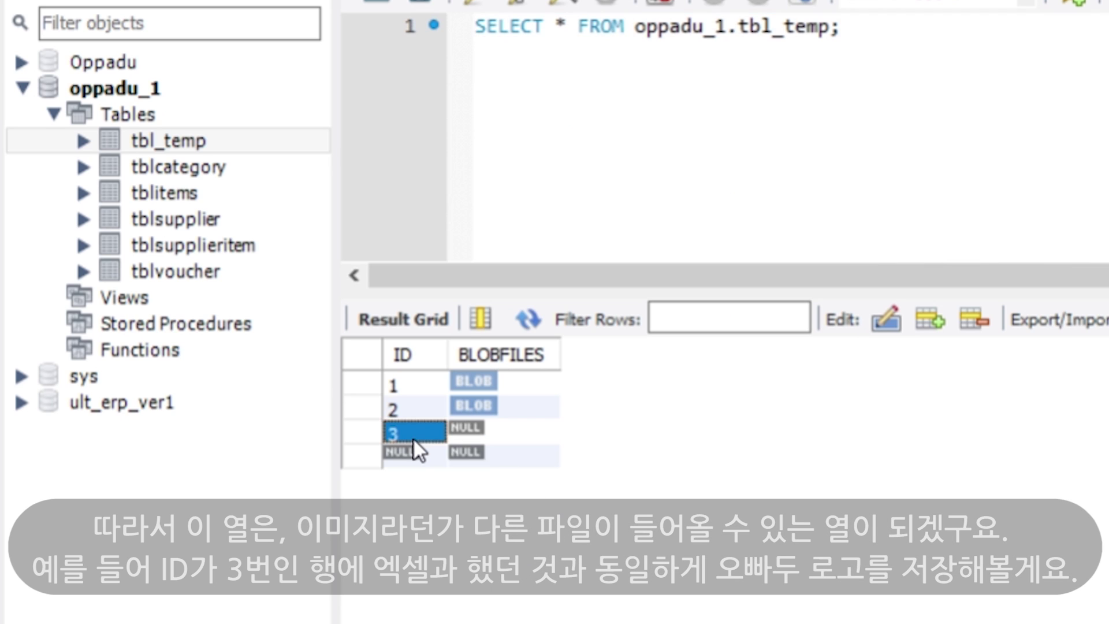
{"action": "left_click", "coordinate": [464, 432]}
{"action": "right_click", "coordinate": [467, 433]}
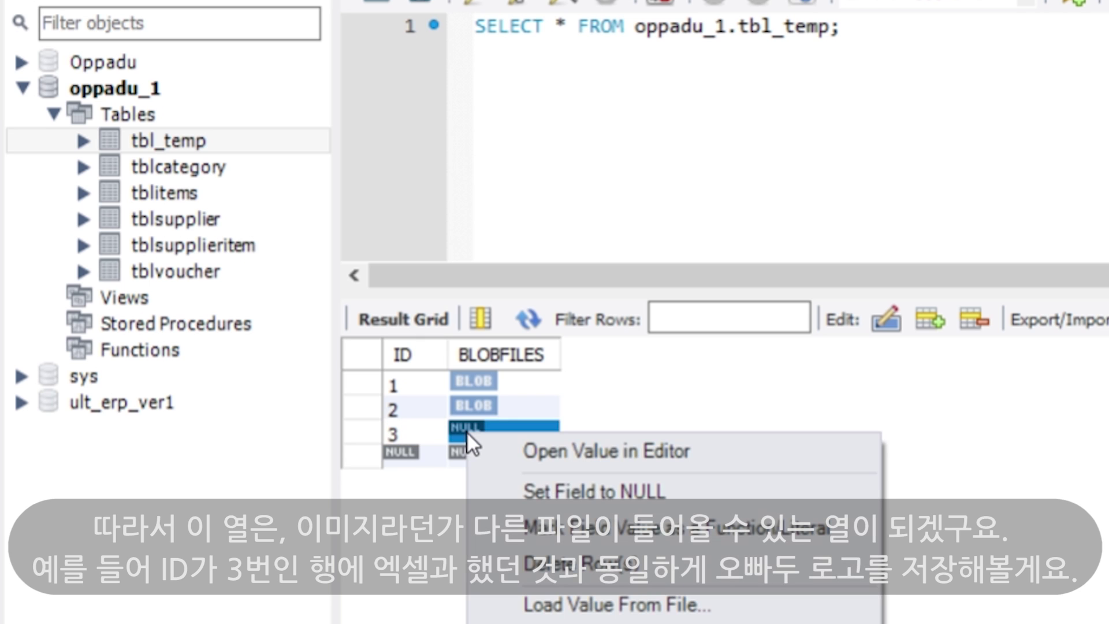
{"action": "left_click", "coordinate": [590, 602]}
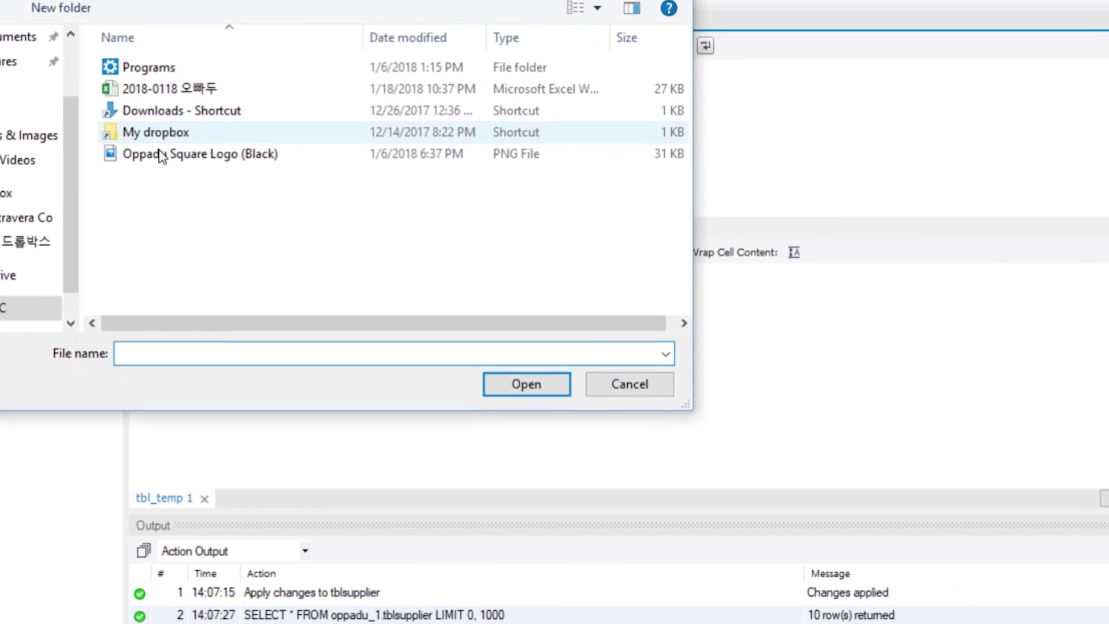
{"action": "double_click", "coordinate": [159, 171]}
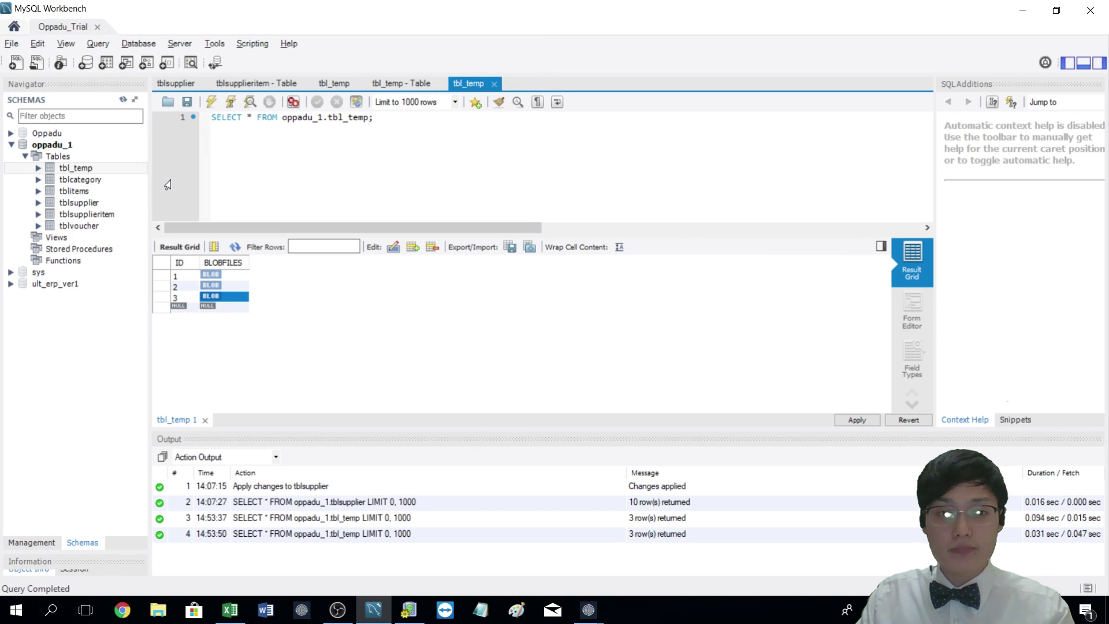
{"action": "left_click", "coordinate": [858, 420]}
{"action": "left_click", "coordinate": [741, 490]}
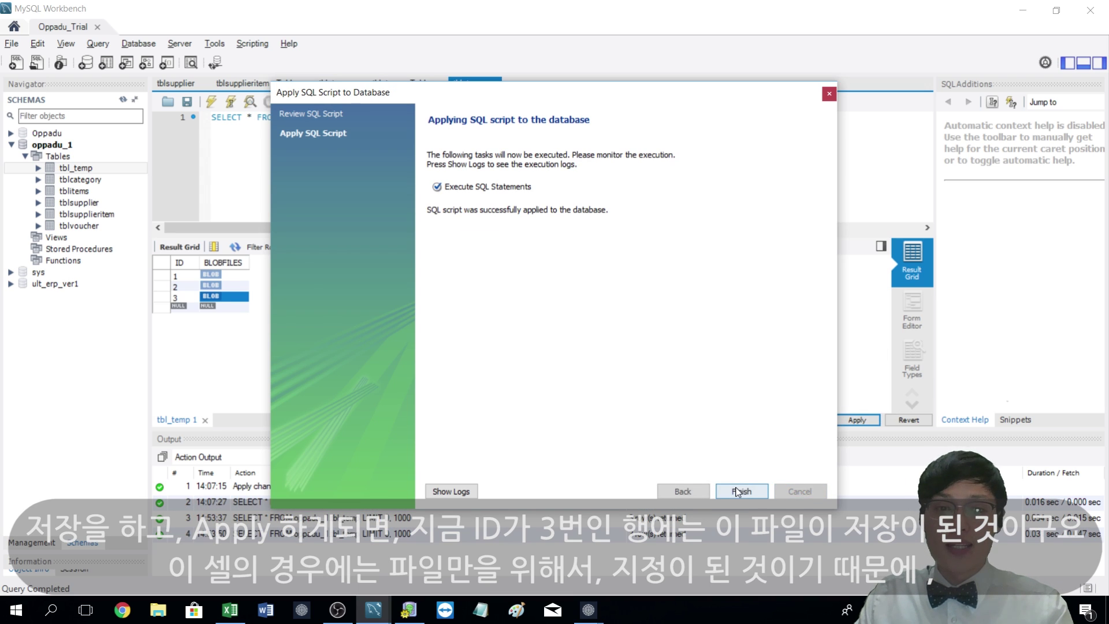
{"action": "left_click", "coordinate": [744, 493]}
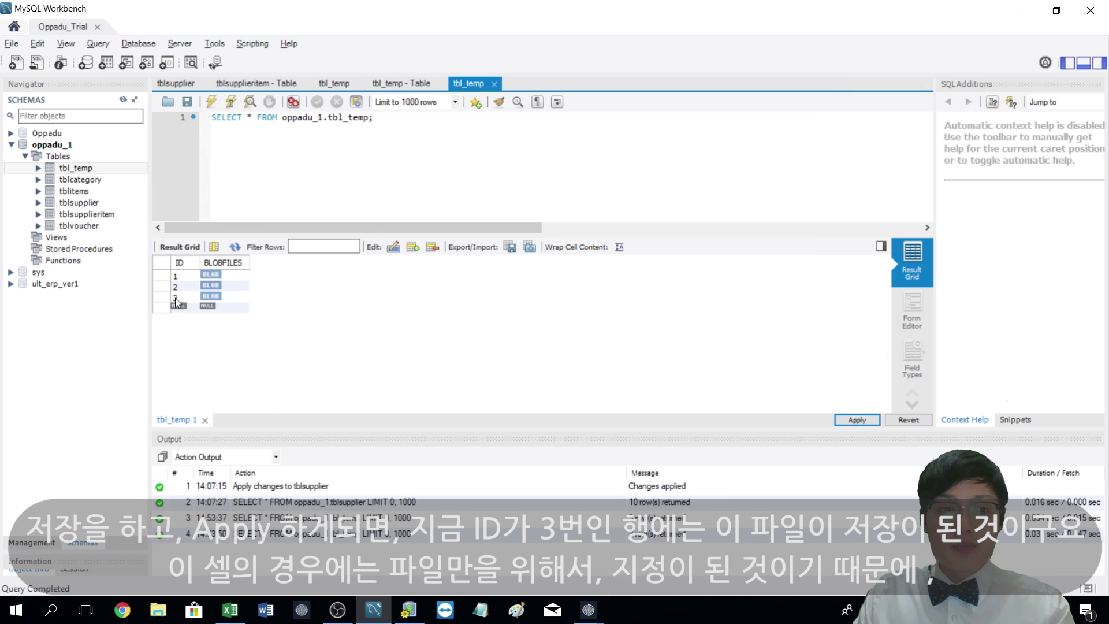
- Save the BLOBFILES value of row ID 3 to the Desktop as test.png
{"action": "left_click", "coordinate": [223, 299]}
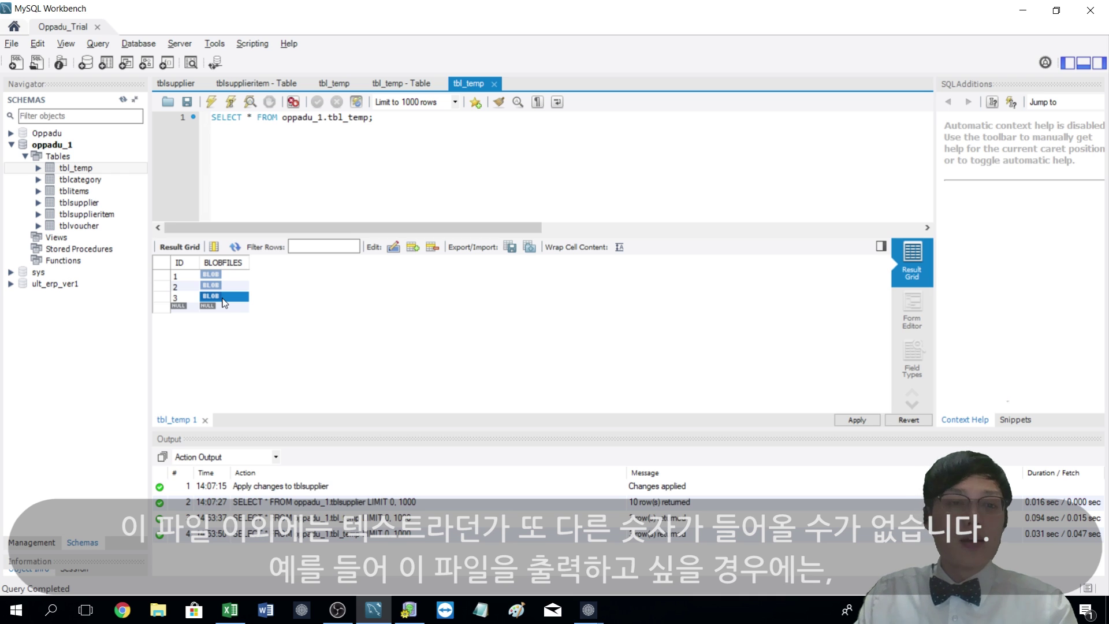
{"action": "right_click", "coordinate": [224, 301]}
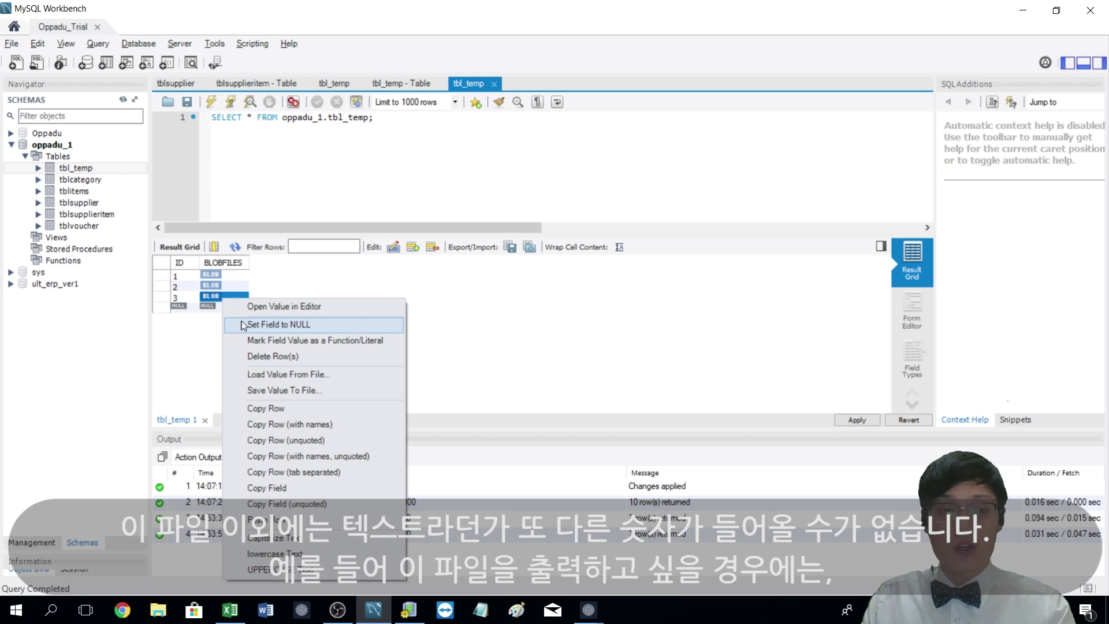
{"action": "left_click", "coordinate": [283, 391]}
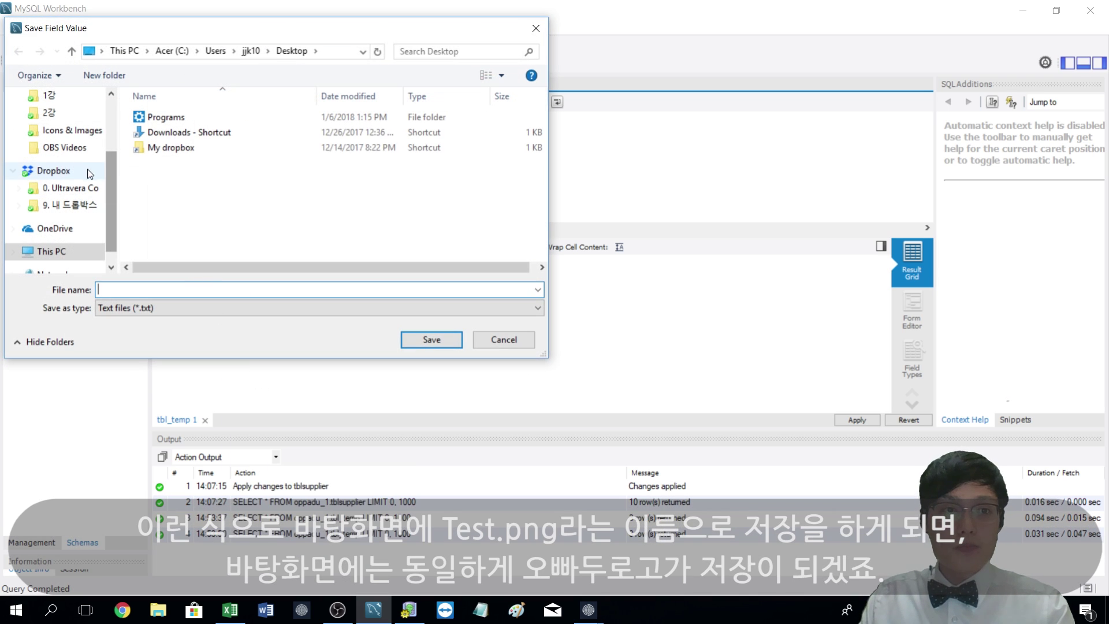
{"action": "left_click", "coordinate": [58, 125]}
{"action": "left_click", "coordinate": [174, 289]}
{"action": "type", "text": "test.png"}
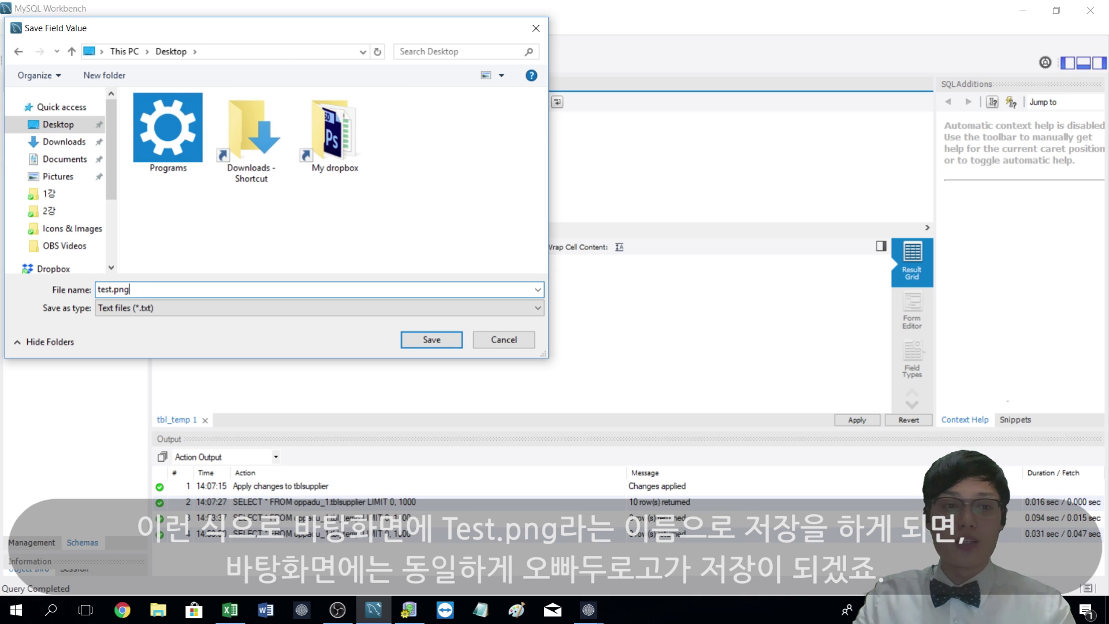
{"action": "left_click", "coordinate": [444, 342]}
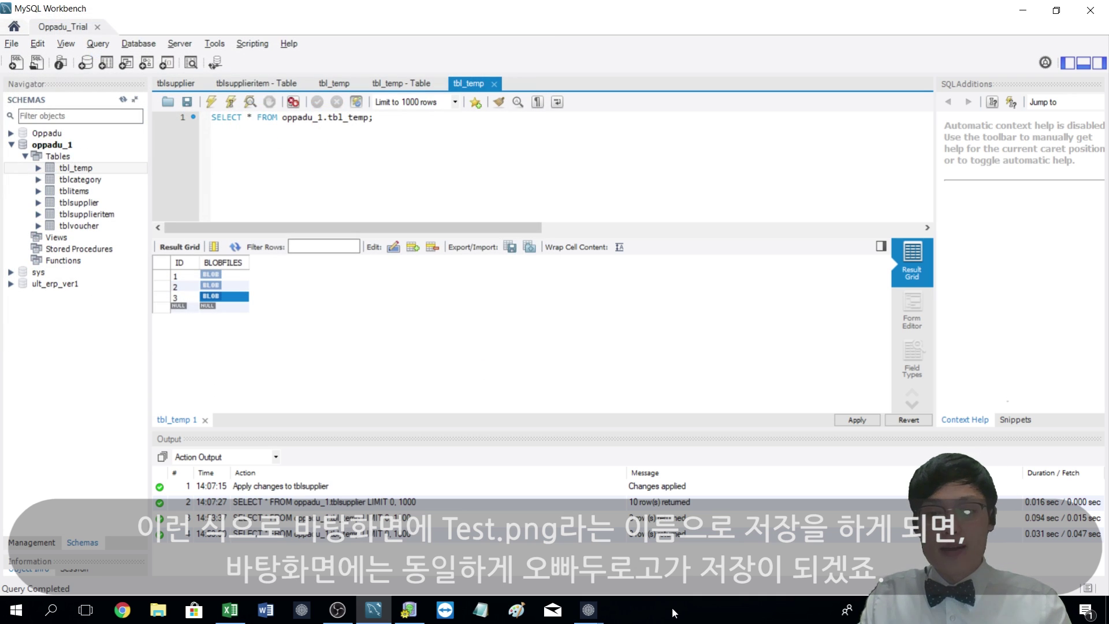
- Show the desktop and compare the exported test image with the original Oppadu Square Logo (Black) file
{"action": "right_click", "coordinate": [676, 610]}
{"action": "left_click", "coordinate": [732, 507]}
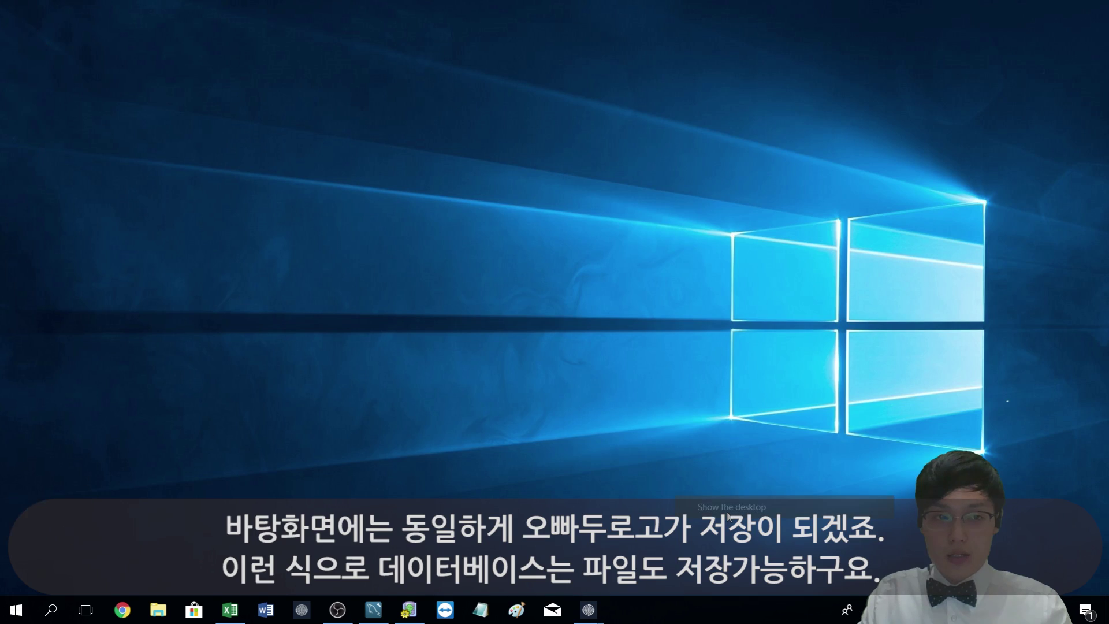
{"action": "left_click", "coordinate": [36, 96]}
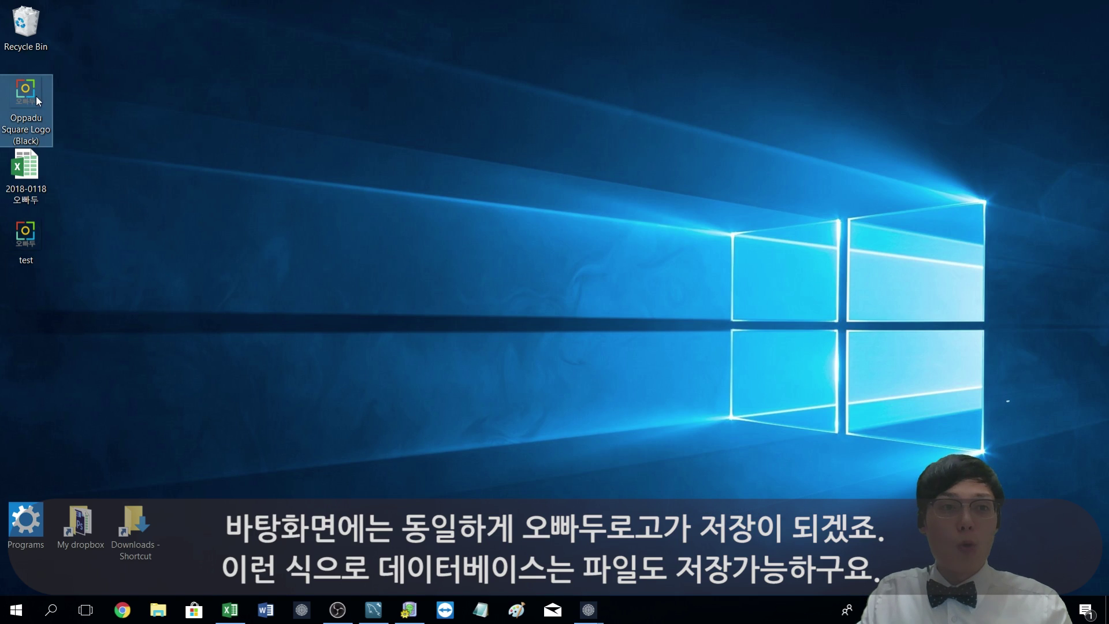
{"action": "left_click", "coordinate": [37, 240]}
{"action": "left_click_drag", "start_coordinate": [131, 306], "coordinate": [2, 138]}
{"action": "left_click_drag", "start_coordinate": [123, 342], "coordinate": [2, 132]}
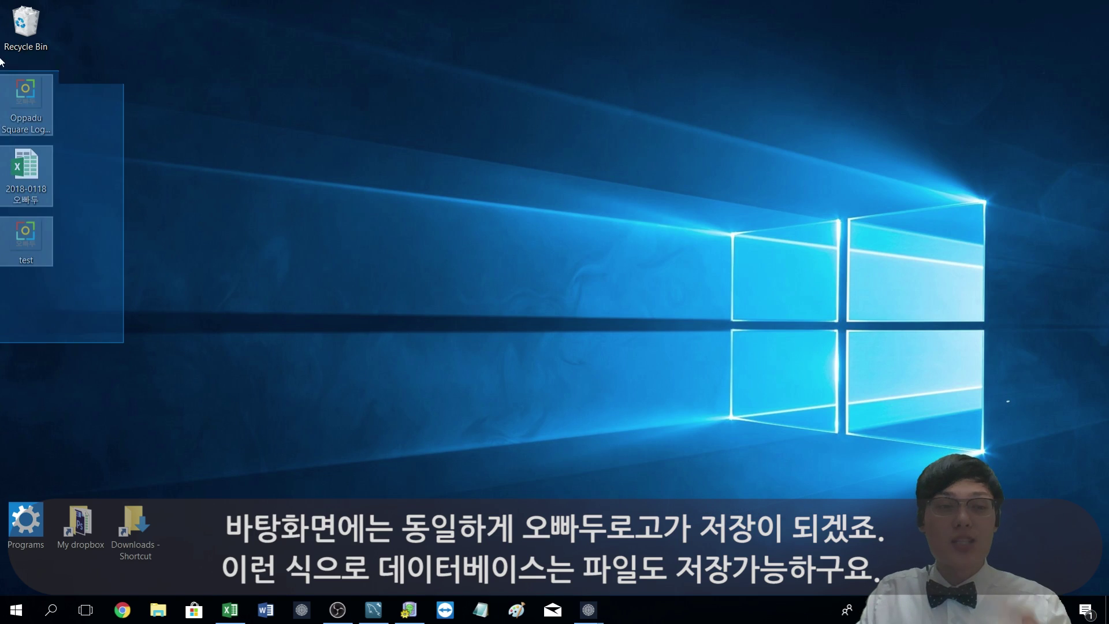
{"action": "left_click", "coordinate": [219, 259]}
- Switch back to the spreadsheet and database comparison slide in the 오빠두 엑셀 1 presentation
{"action": "key", "text": "alt+Tab"}
{"action": "key", "text": "Tab"}
{"action": "key", "text": "Tab"}
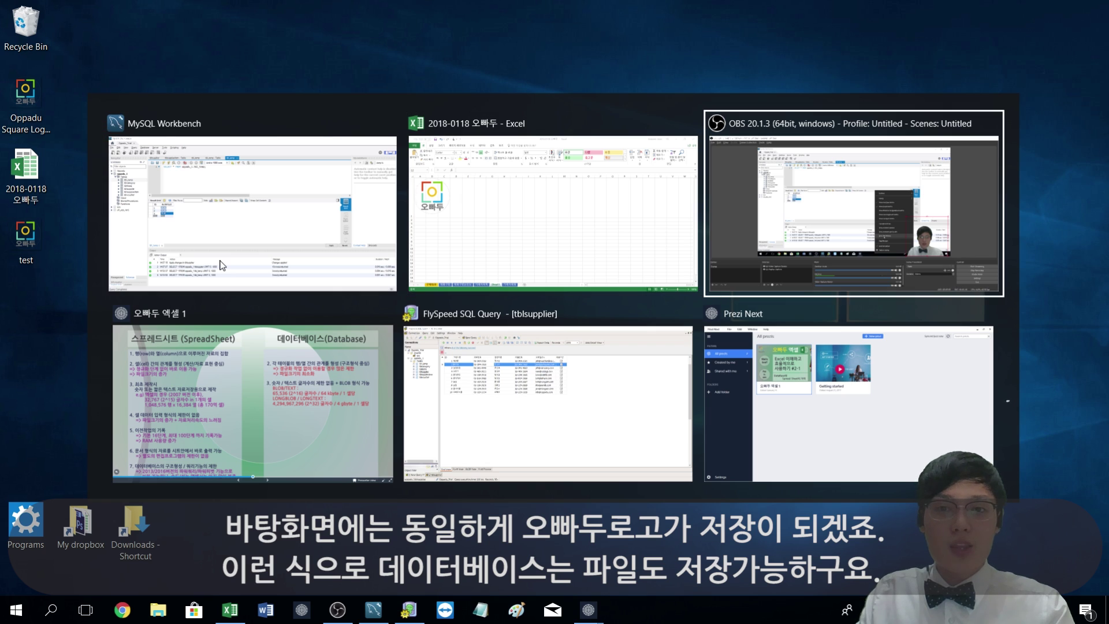
{"action": "left_click", "coordinate": [230, 426]}
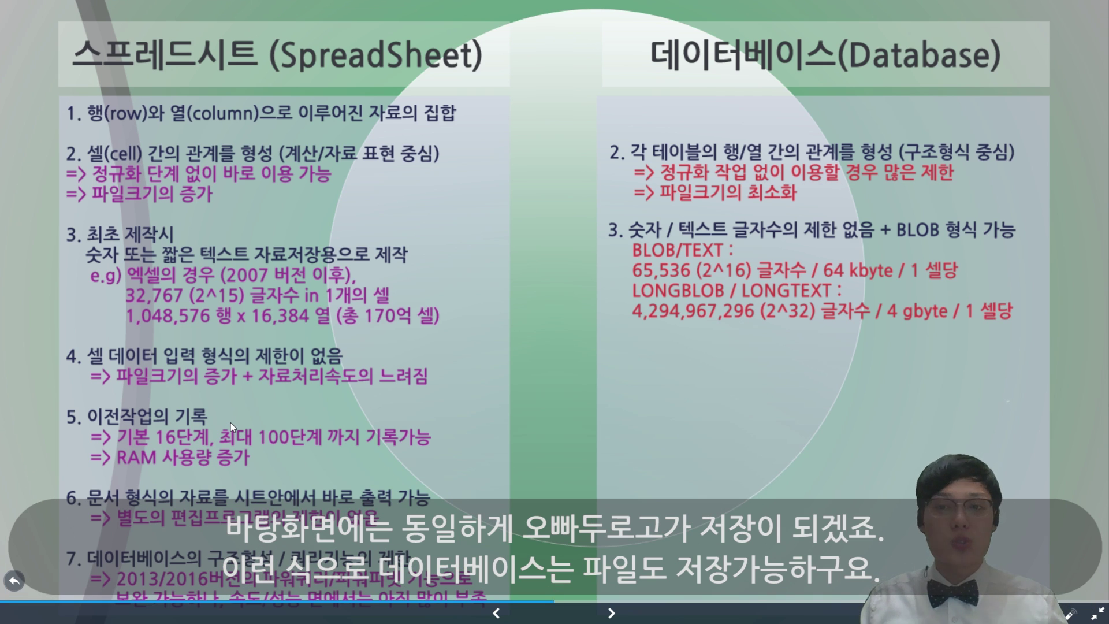